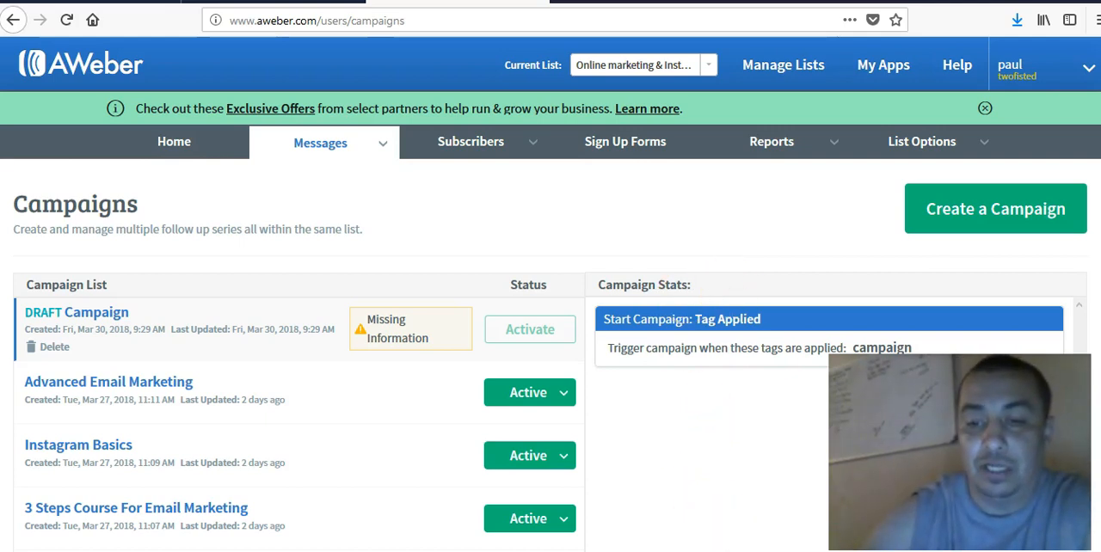
- Switch to Word and create a new blank document
mouse_move(688, 551)
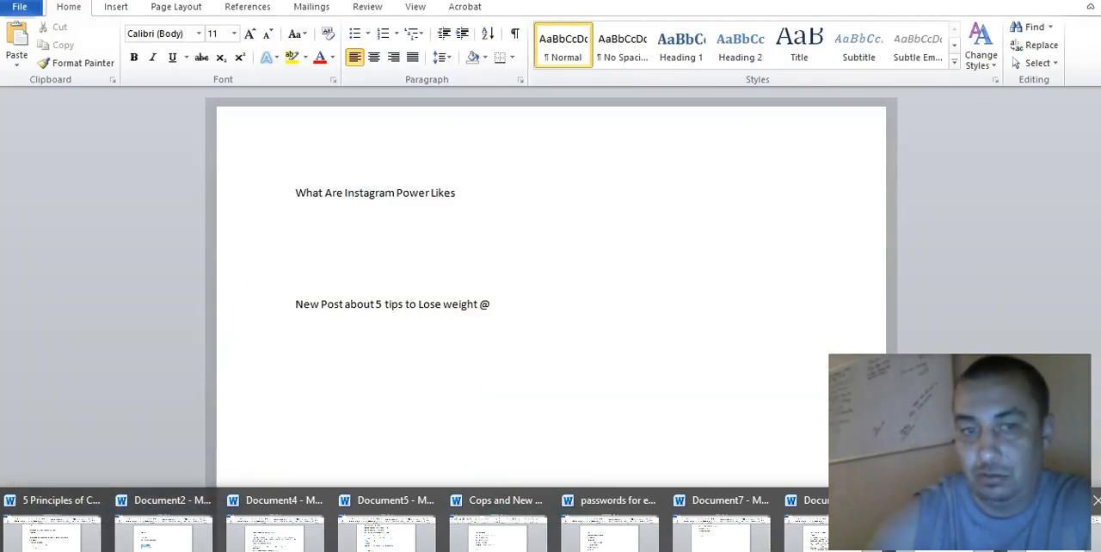
click(721, 537)
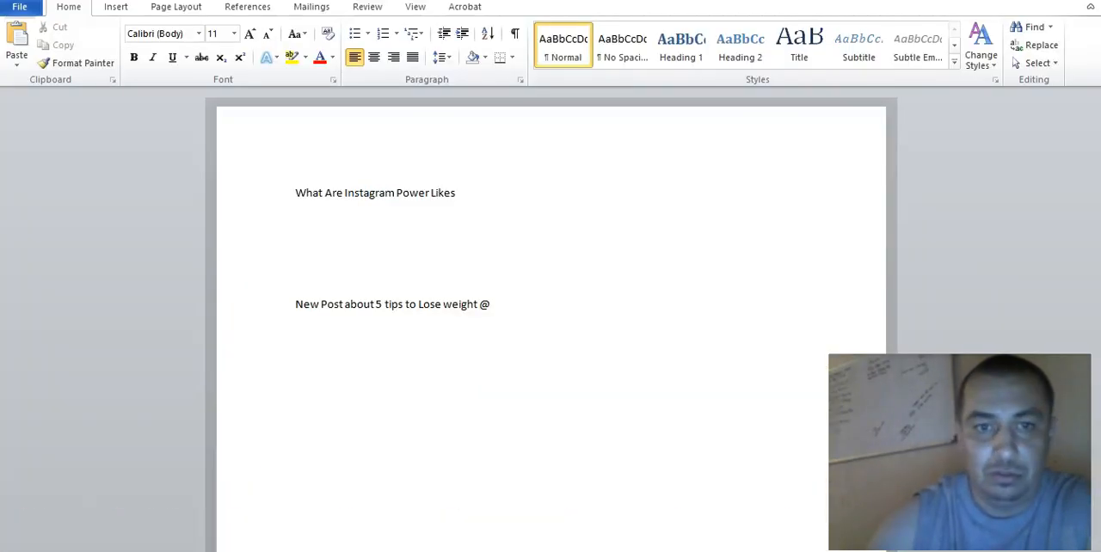
click(26, 7)
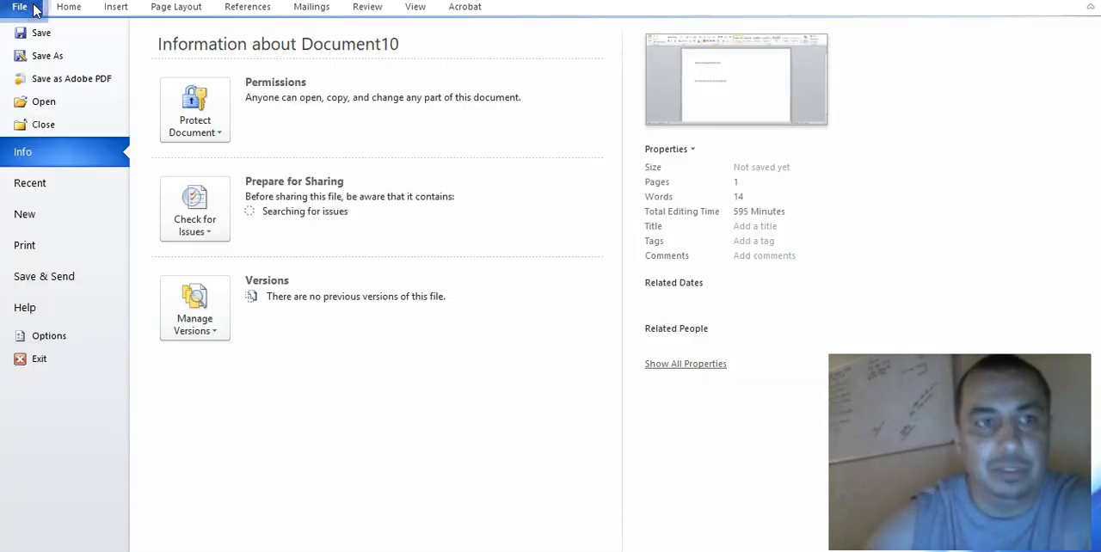
click(33, 220)
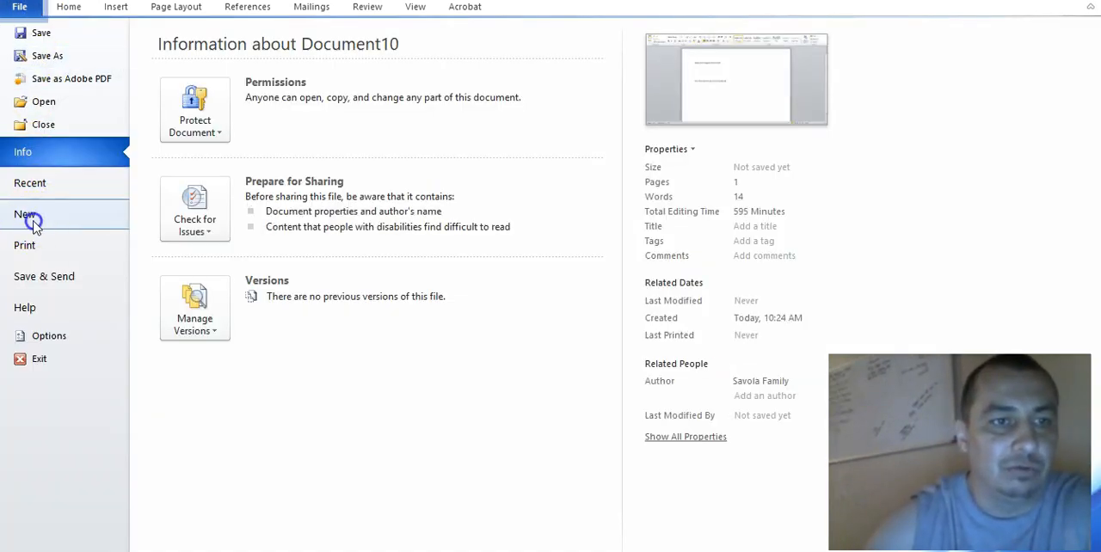
click(26, 213)
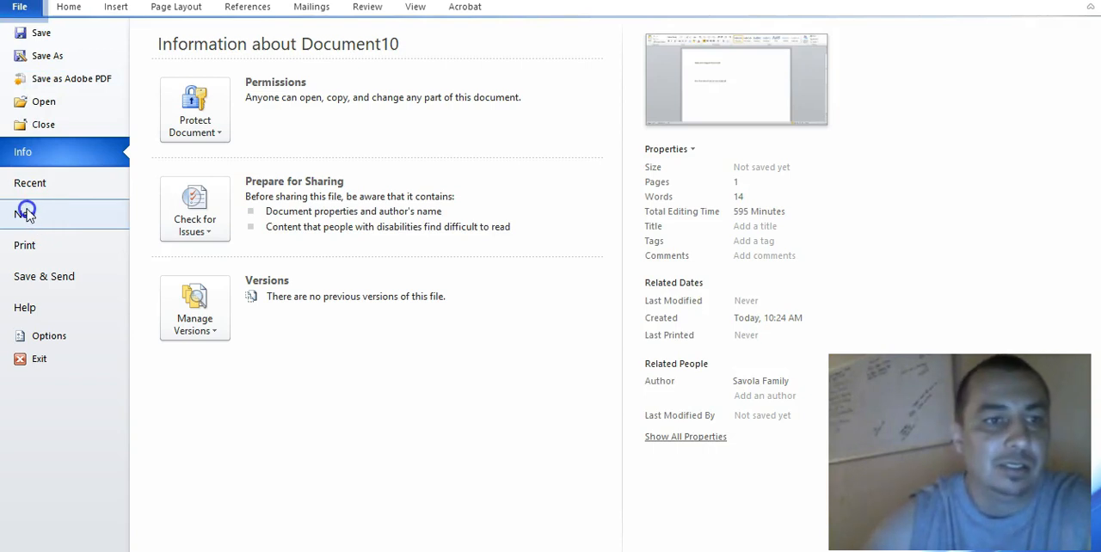
click(180, 133)
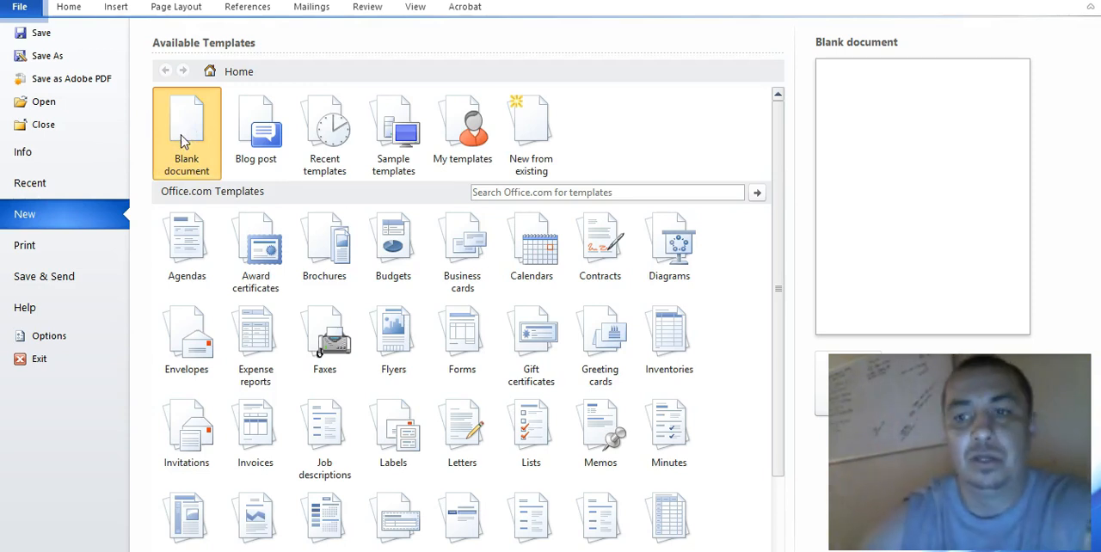
double_click(180, 134)
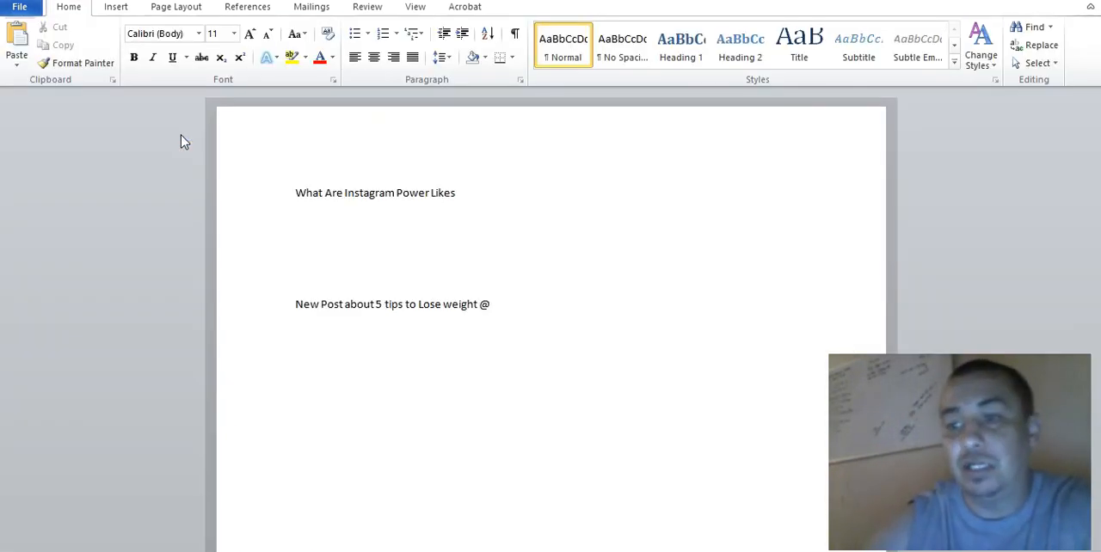
- Write the heading "Three kinds of People" with the lines "Beginners" and "Intermiate" below it
click(315, 142)
text(three)
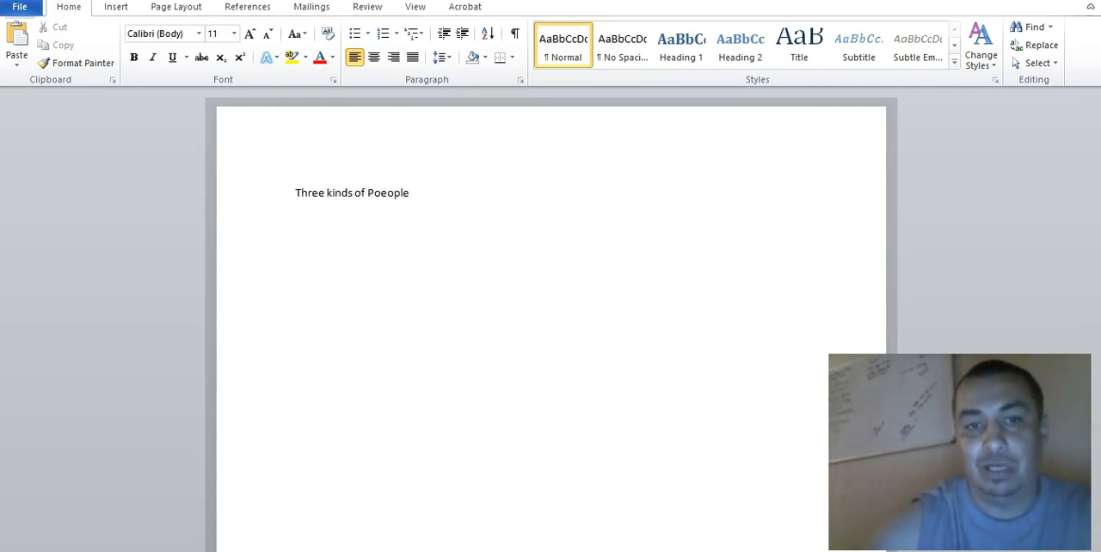
key(BackSpace)
key(BackSpace)
key(BackSpace)
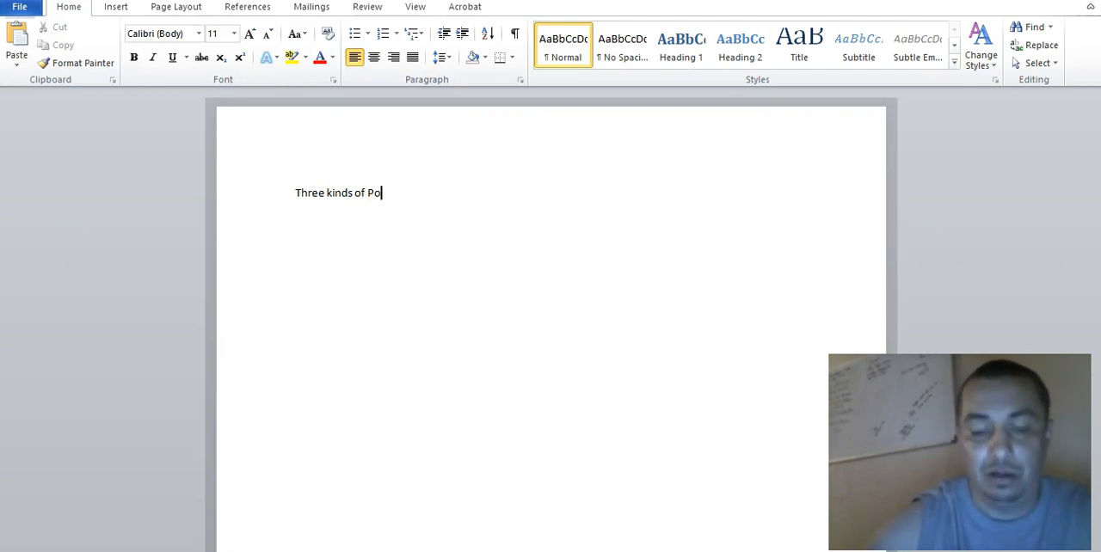
text(eople)
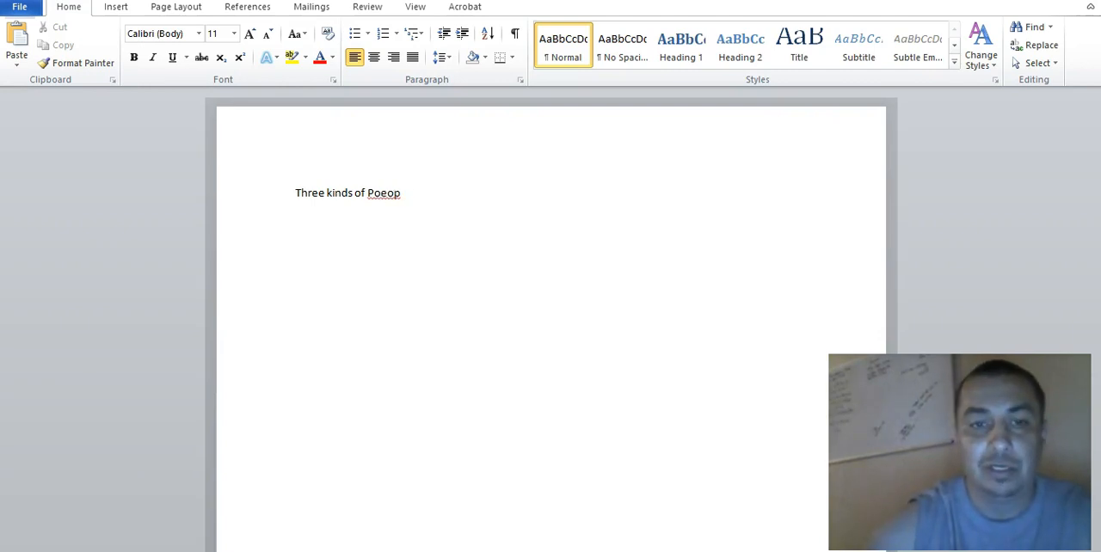
key(BackSpace)
key(BackSpace)
key(BackSpace)
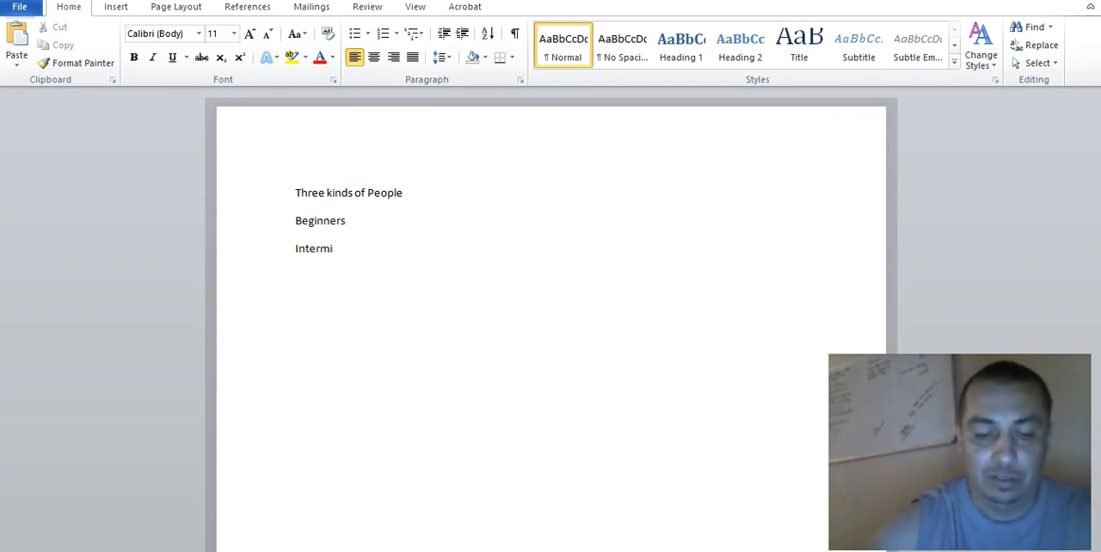
text(e)
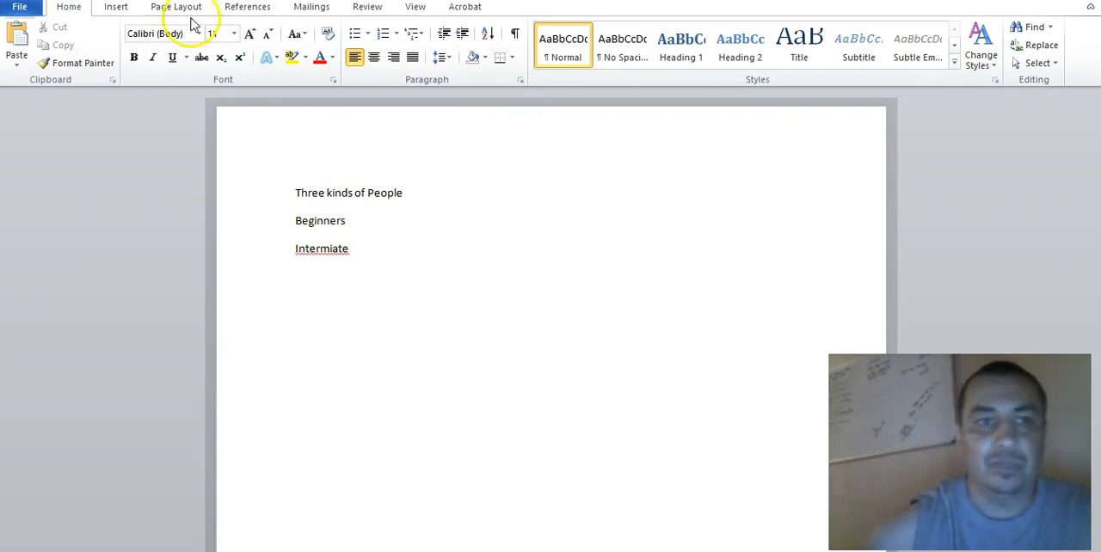
- Run the spelling and grammar check on "Intermiate", correct the word to "Intermediate" and add the line "Advance" below it
click(367, 8)
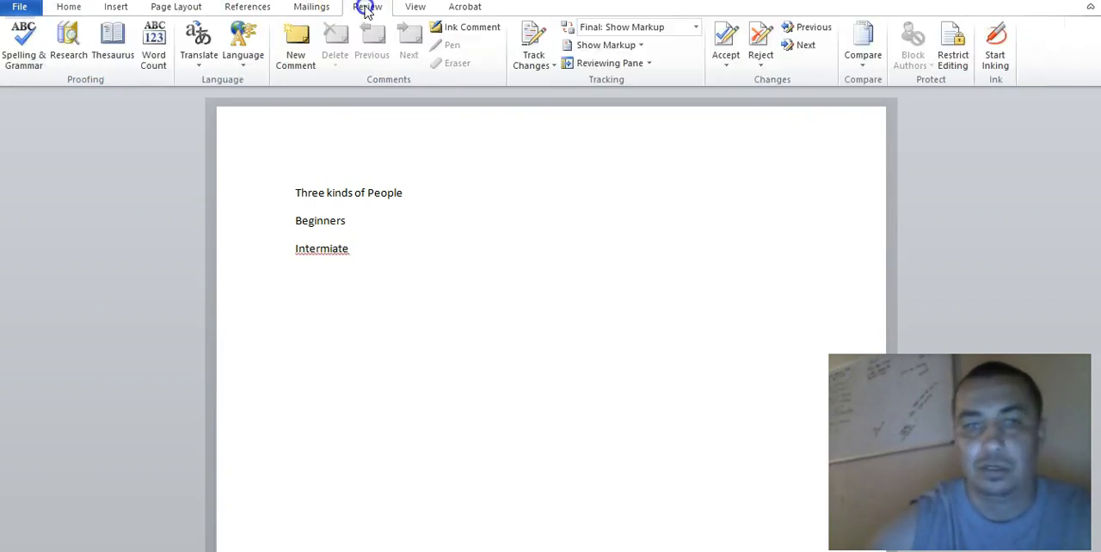
click(24, 38)
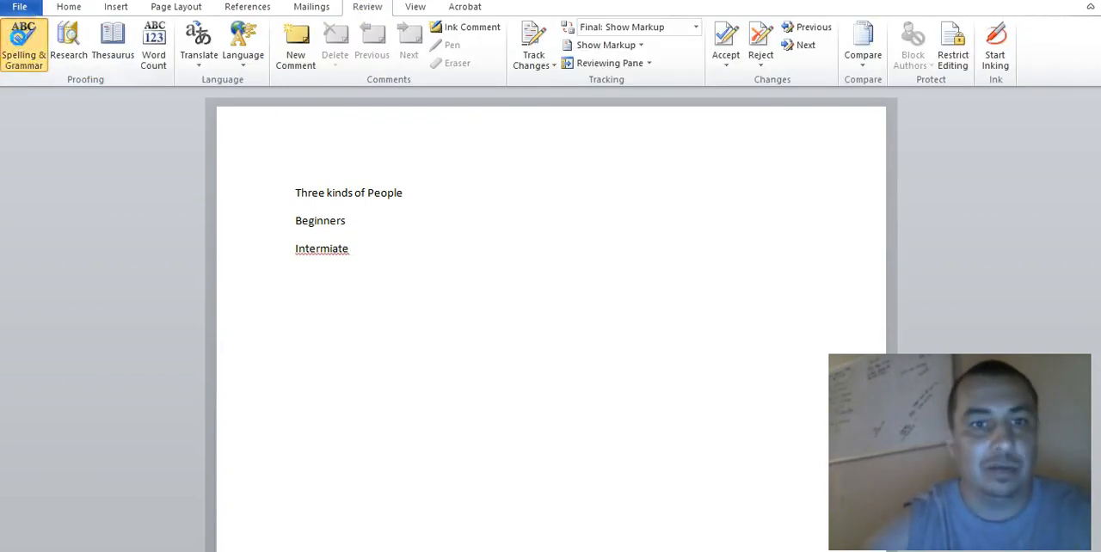
click(579, 240)
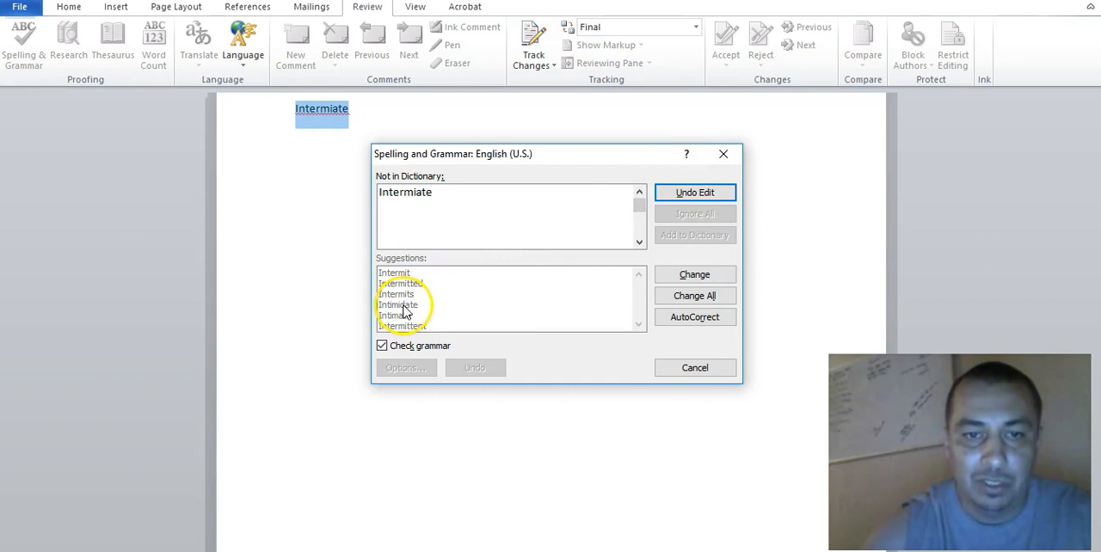
click(697, 273)
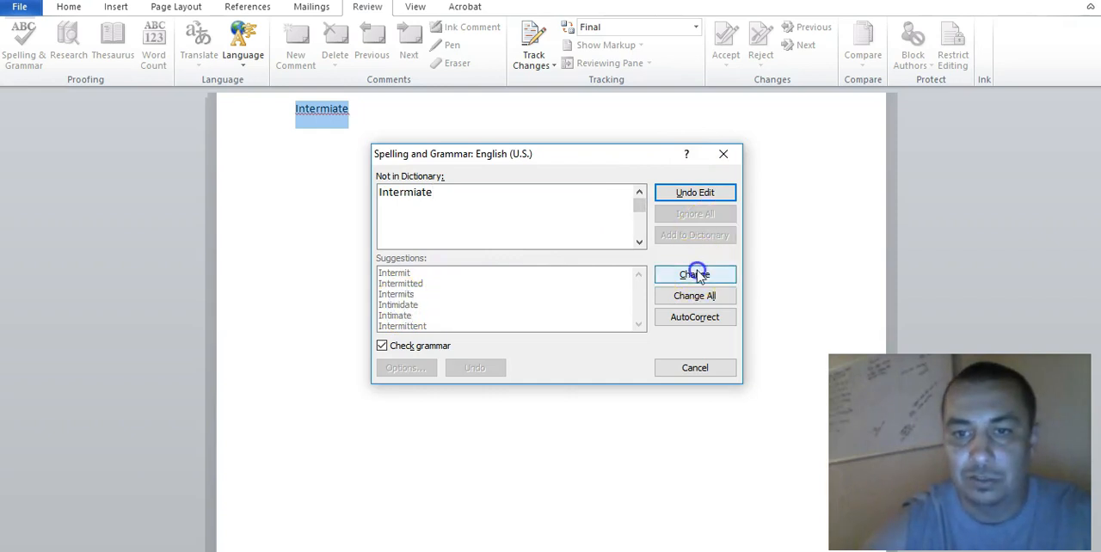
click(497, 325)
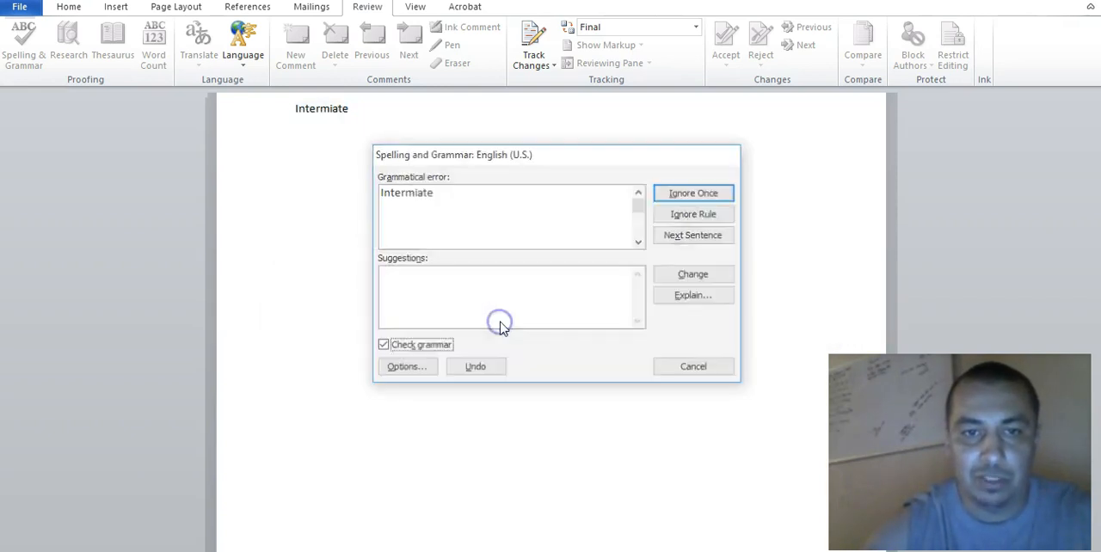
click(528, 326)
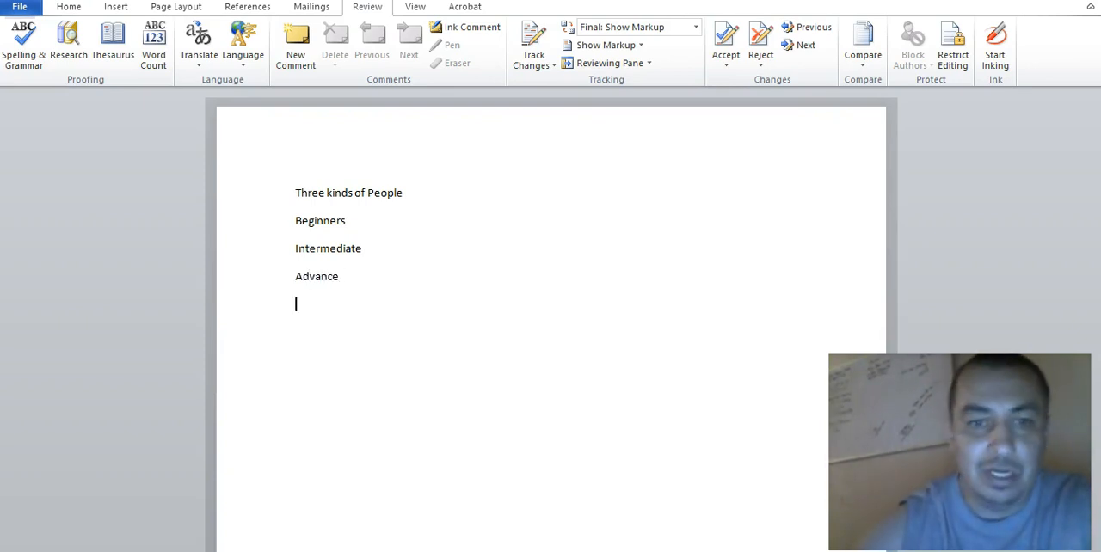
key(Return)
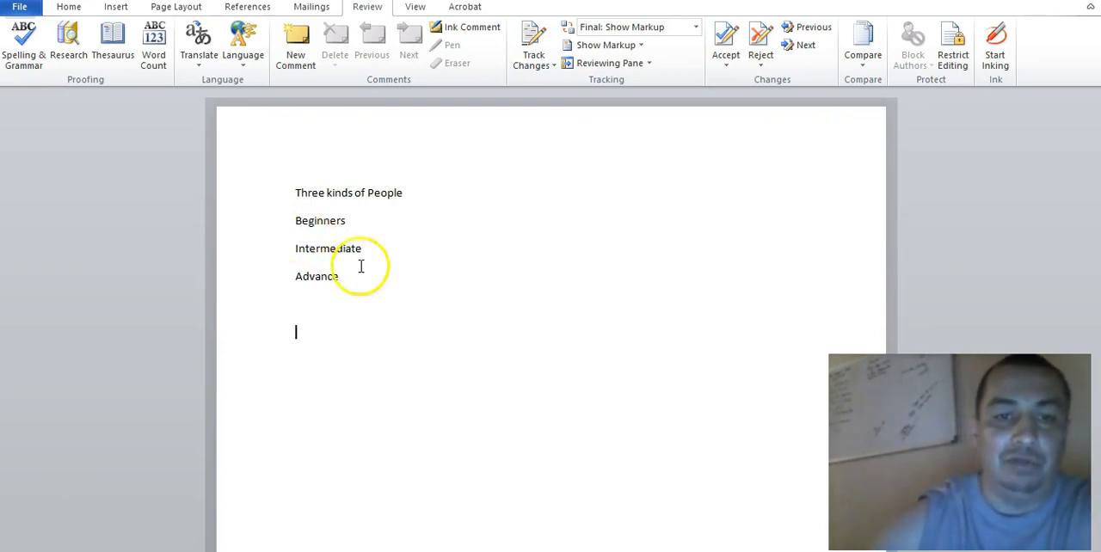
click(251, 281)
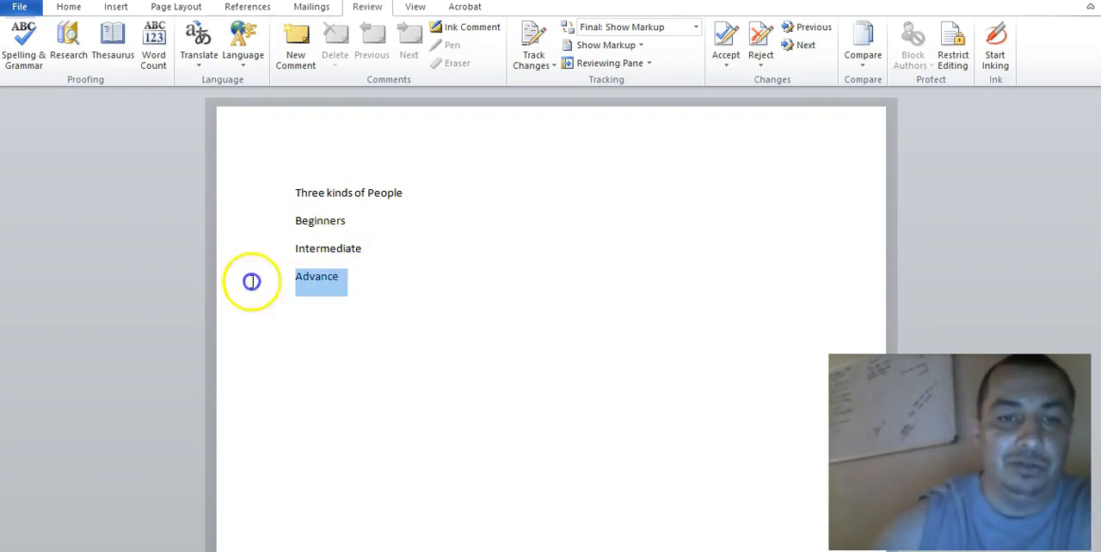
click(343, 221)
click(265, 228)
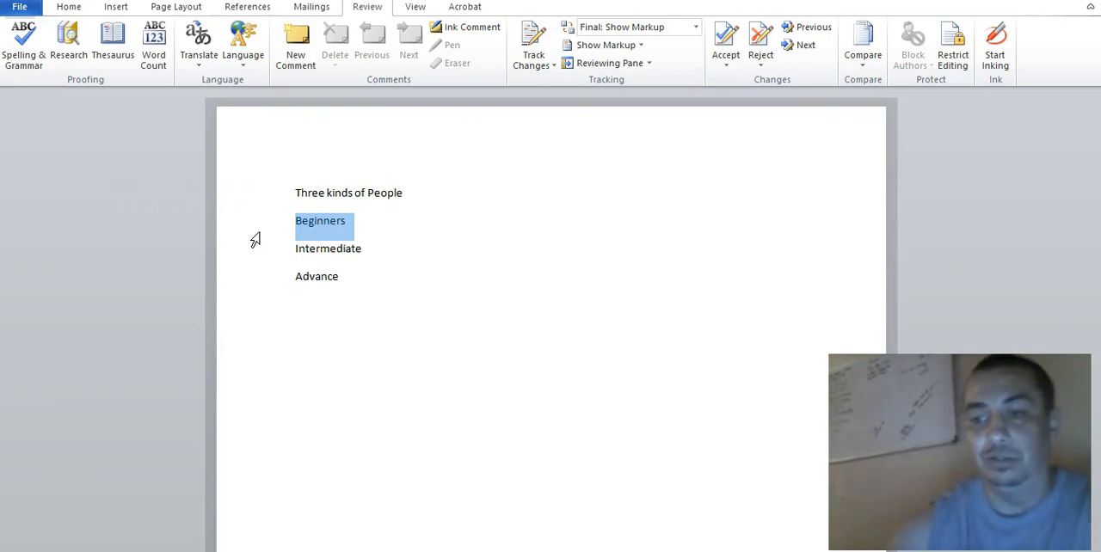
click(323, 256)
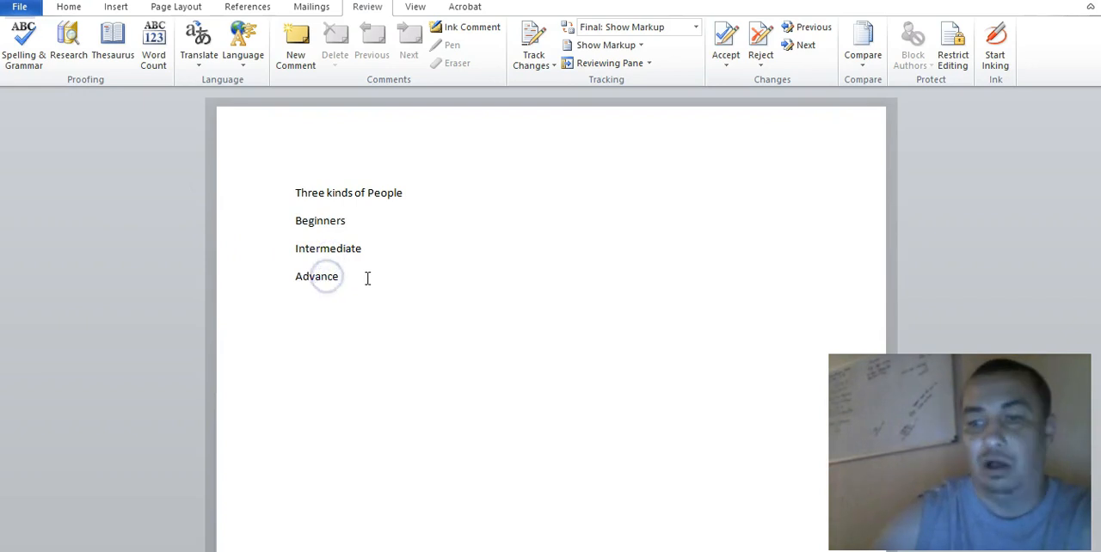
drag(347, 276, 246, 237)
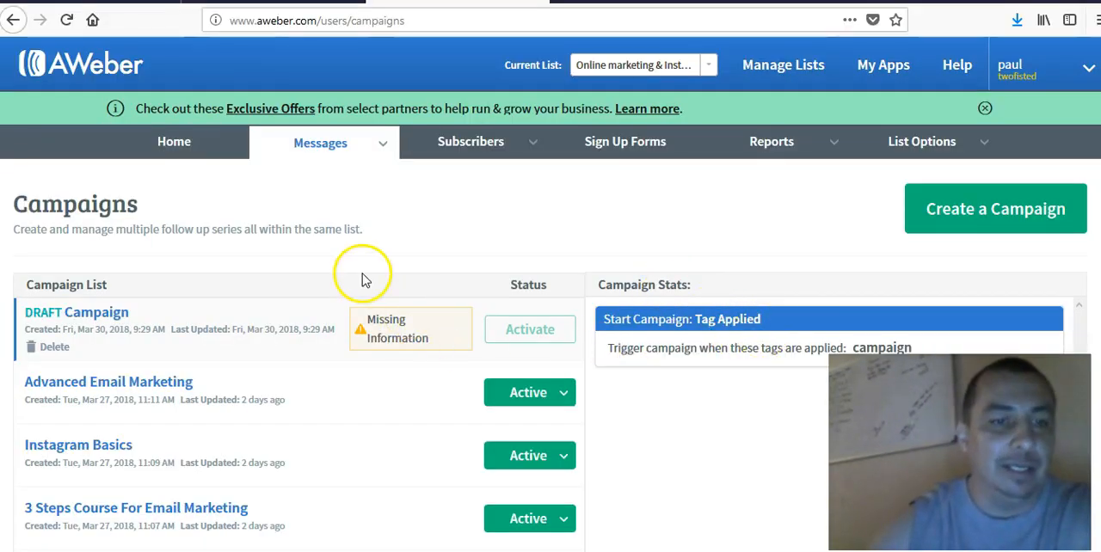
scroll(126, 216, down, 1)
scroll(126, 216, down, 2)
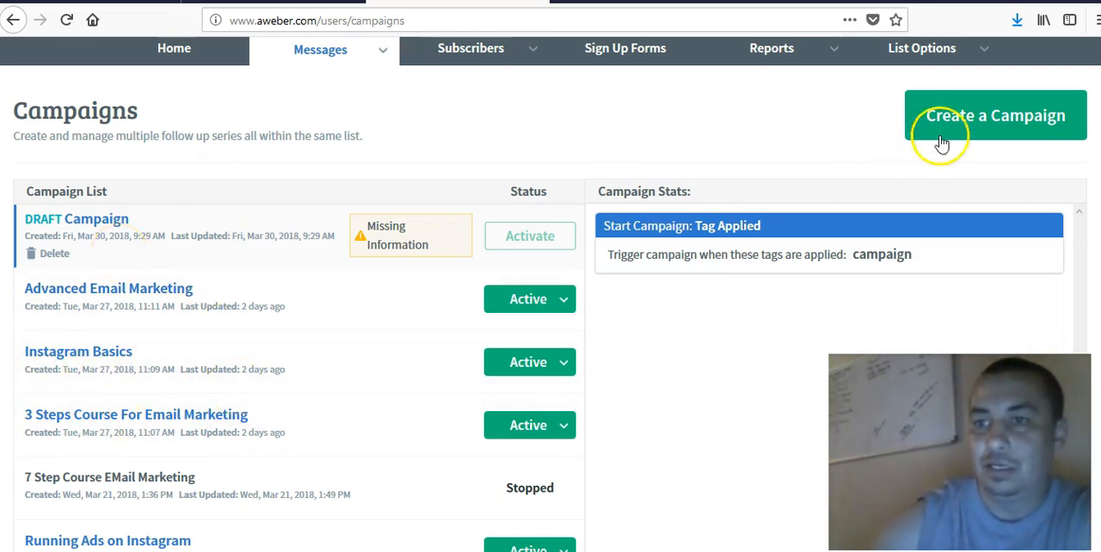
scroll(455, 138, up, 2)
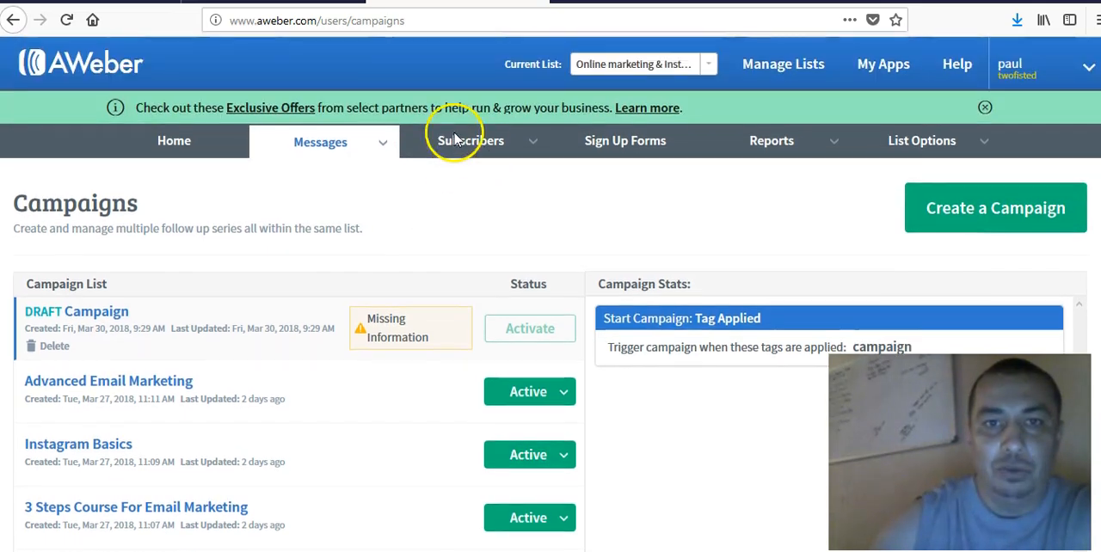
mouse_move(468, 146)
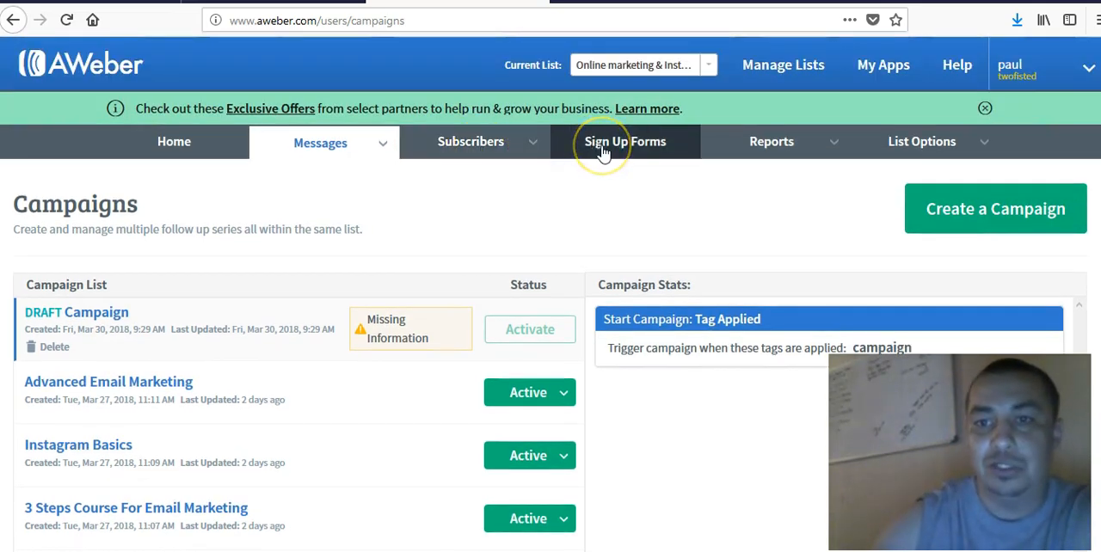
click(483, 203)
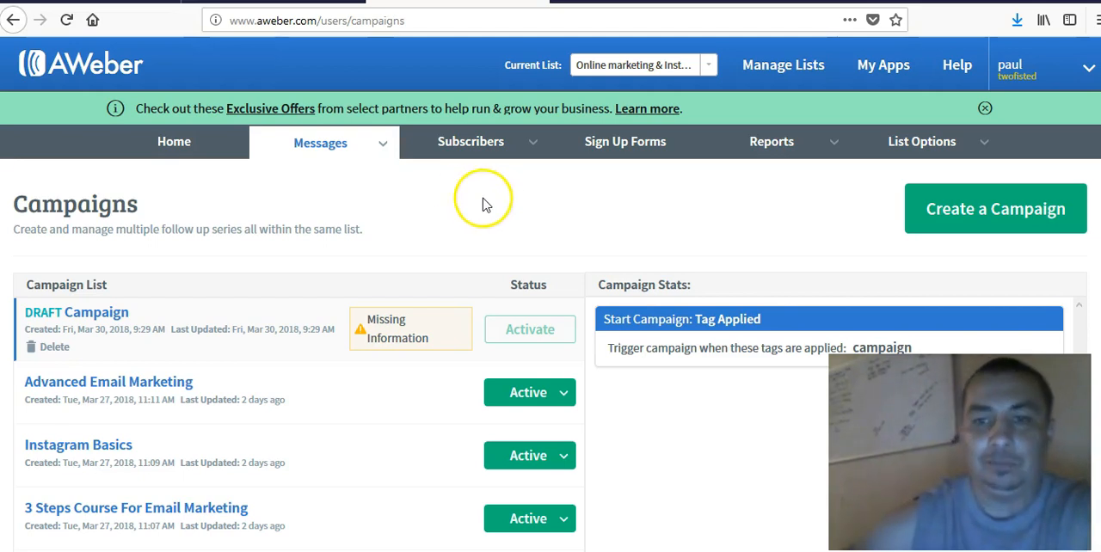
- Create a new campaign named "test fitness"
click(996, 215)
click(482, 213)
text(tes)
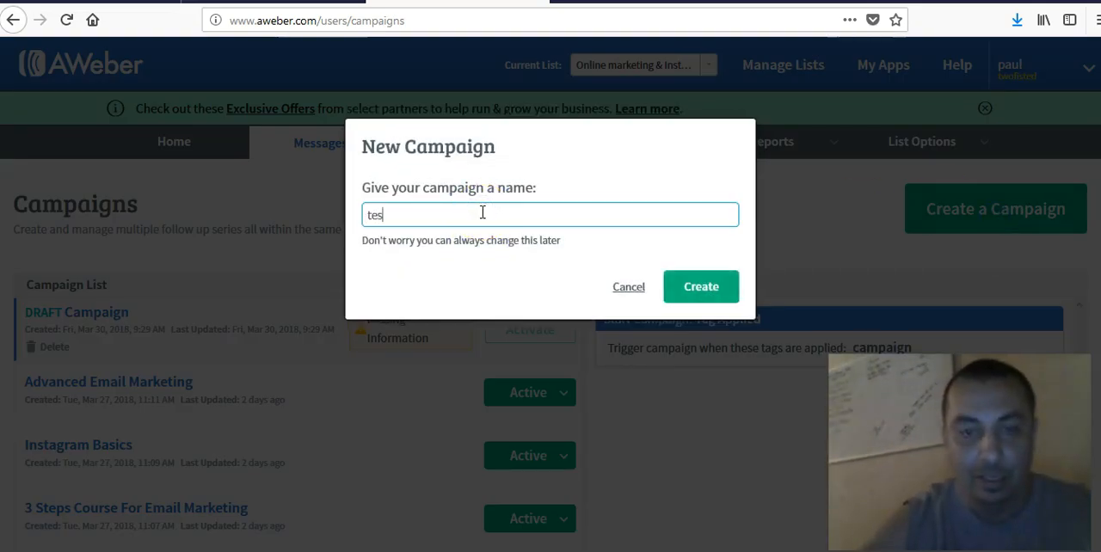
text(t marketing)
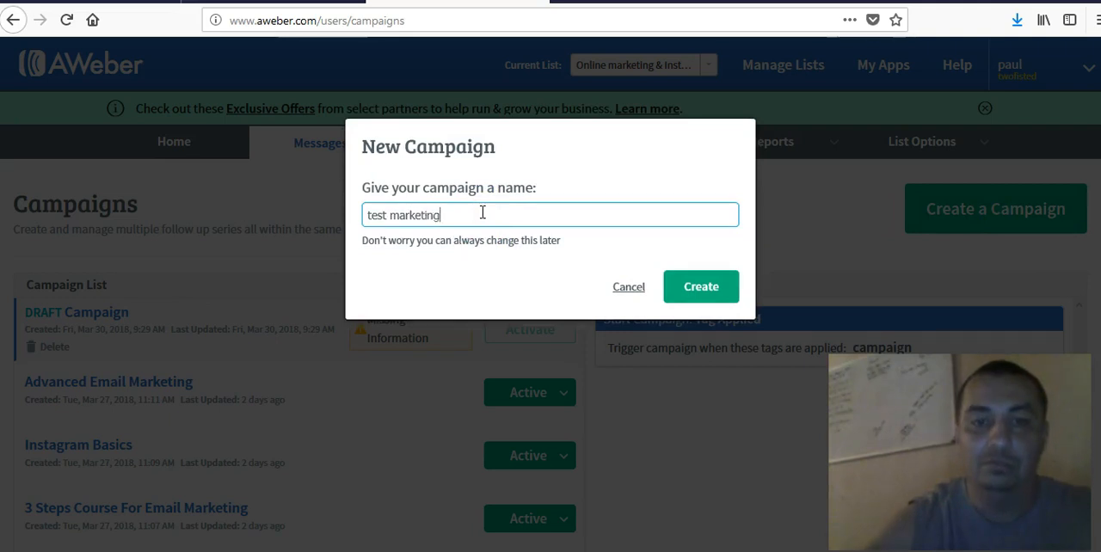
text(ting)
key(BackSpace)
key(BackSpace)
key(BackSpace)
key(BackSpace)
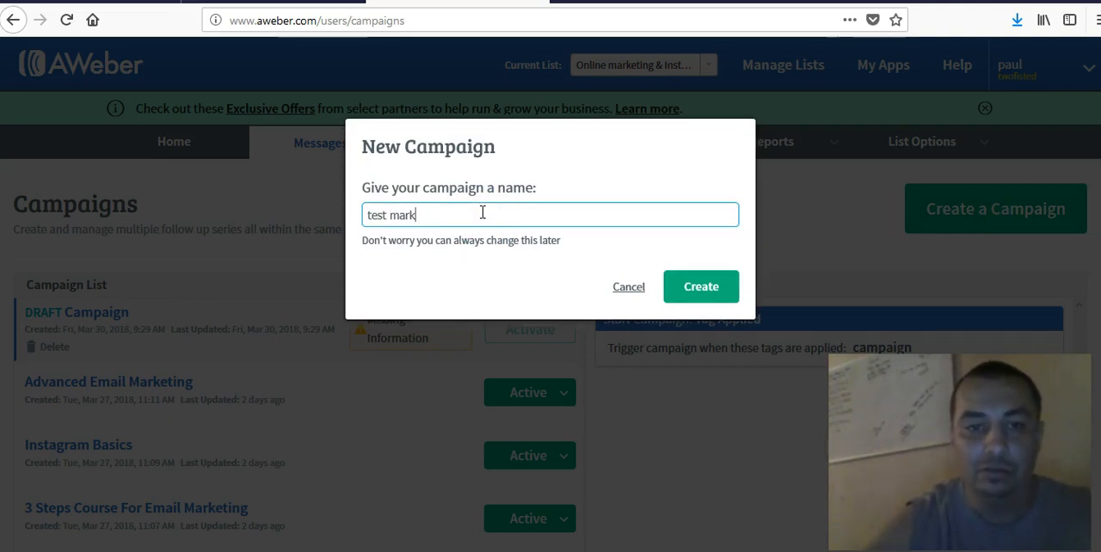
key(BackSpace)
text(fit)
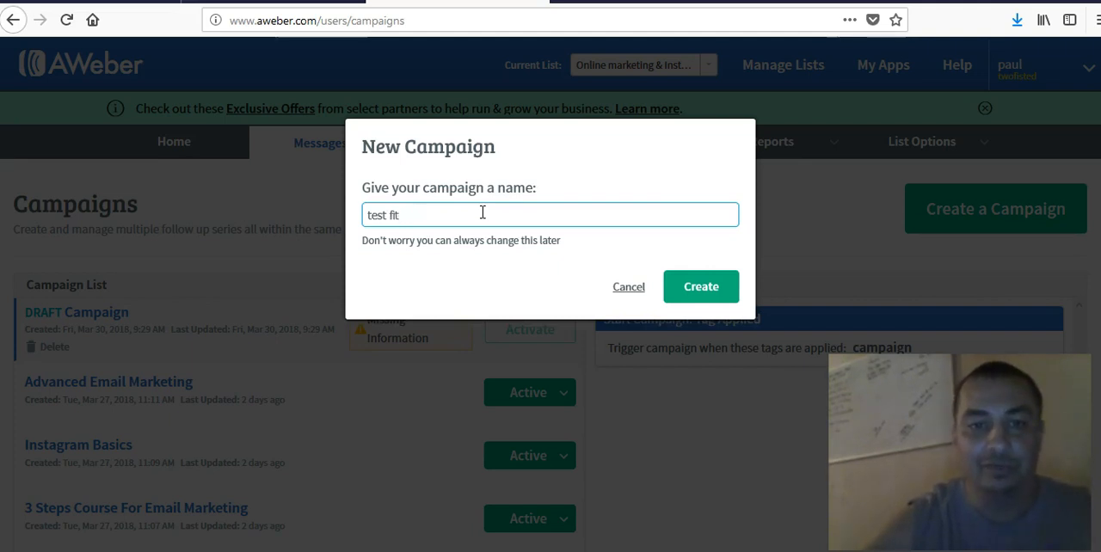
text(nes)
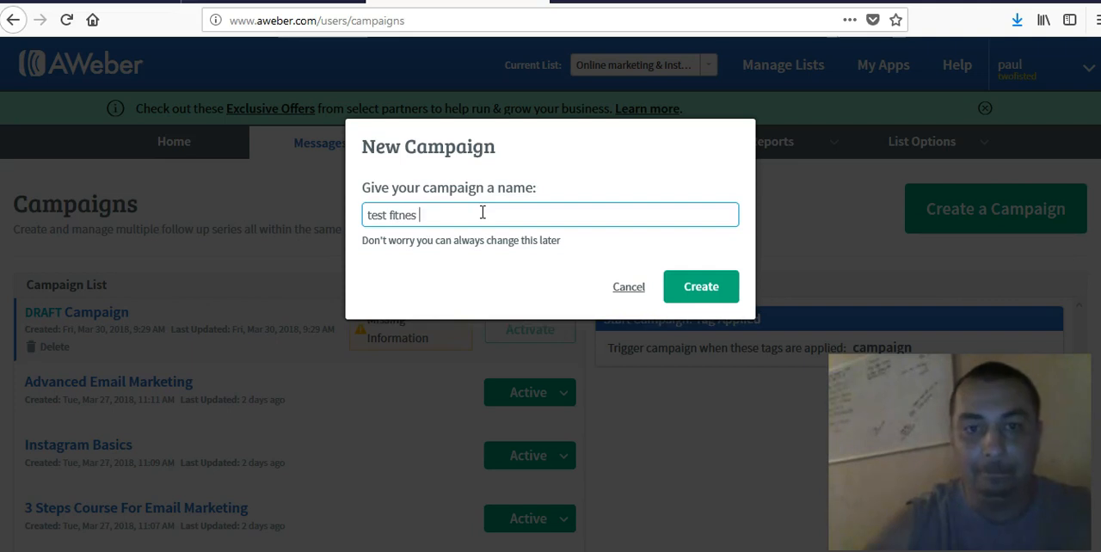
text(s)
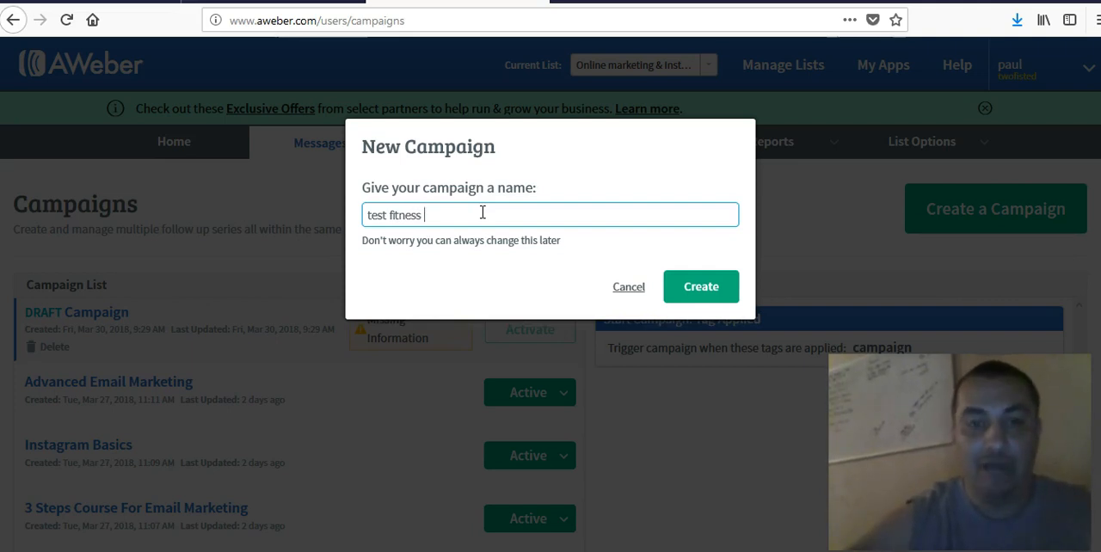
click(701, 289)
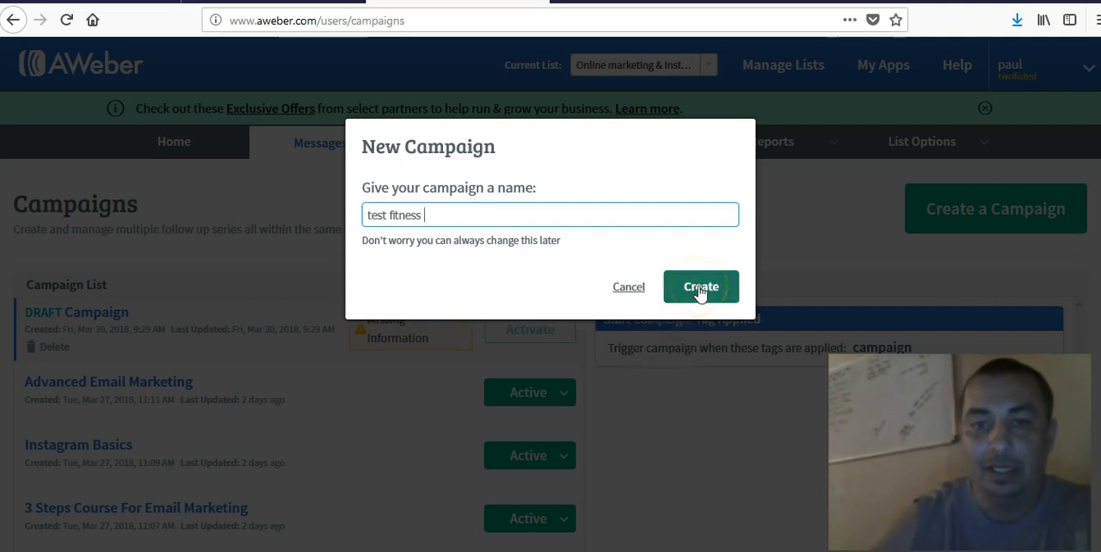
click(701, 289)
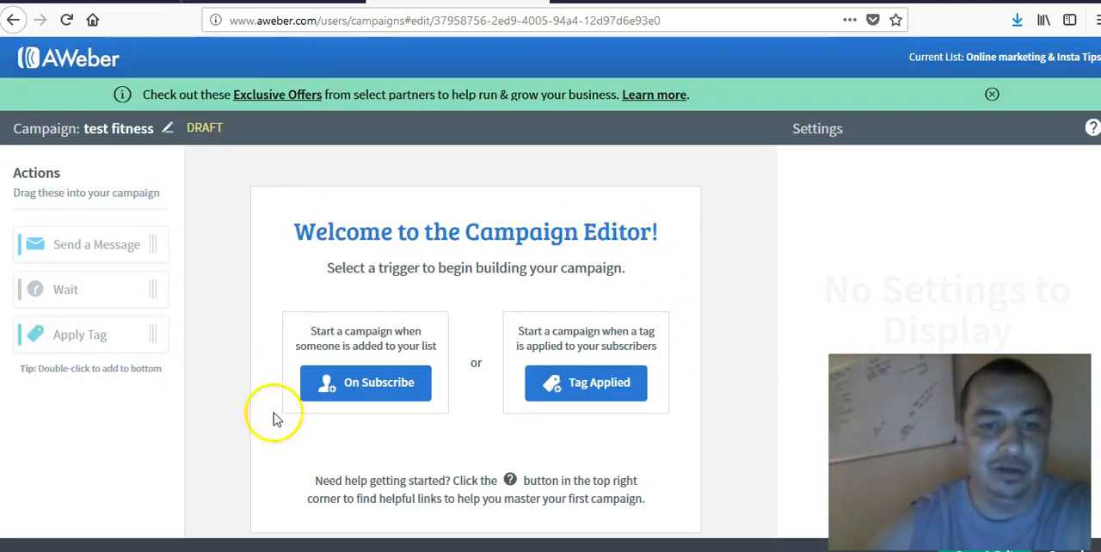
- Set the campaign to start when the tag "fitness tips" is applied to a subscriber
click(605, 389)
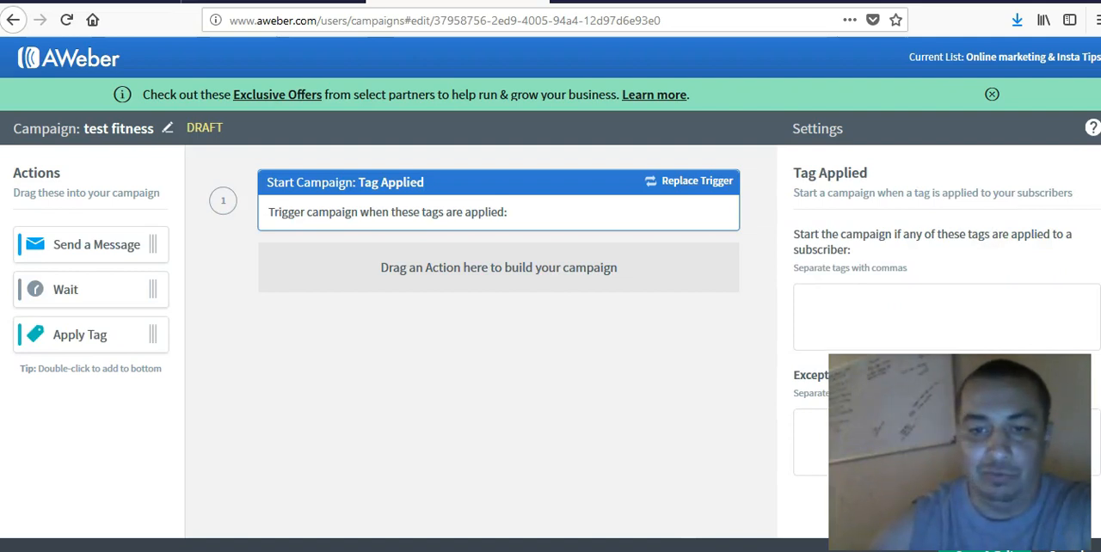
click(873, 309)
text(f)
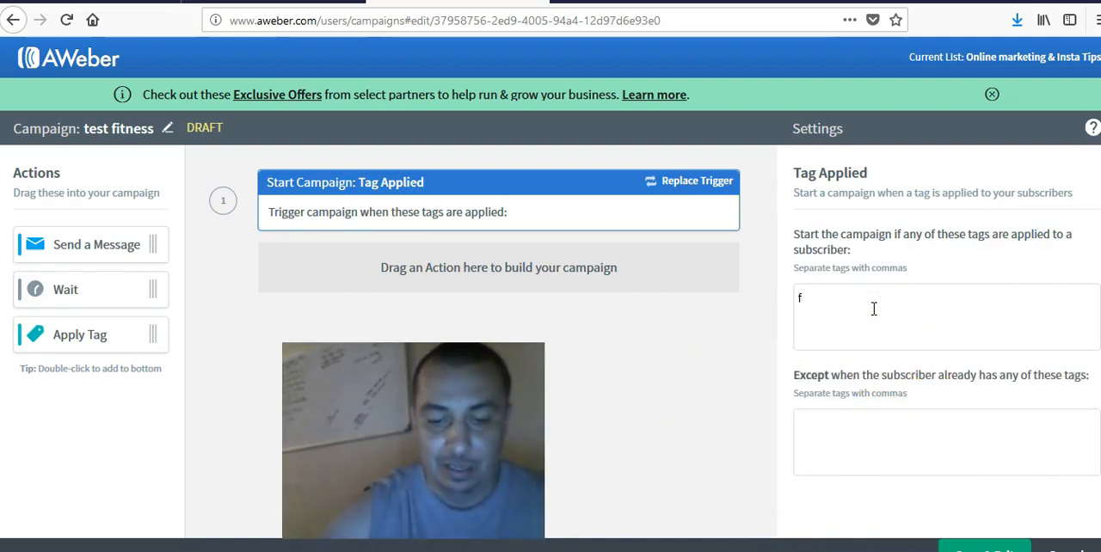
text(itnes)
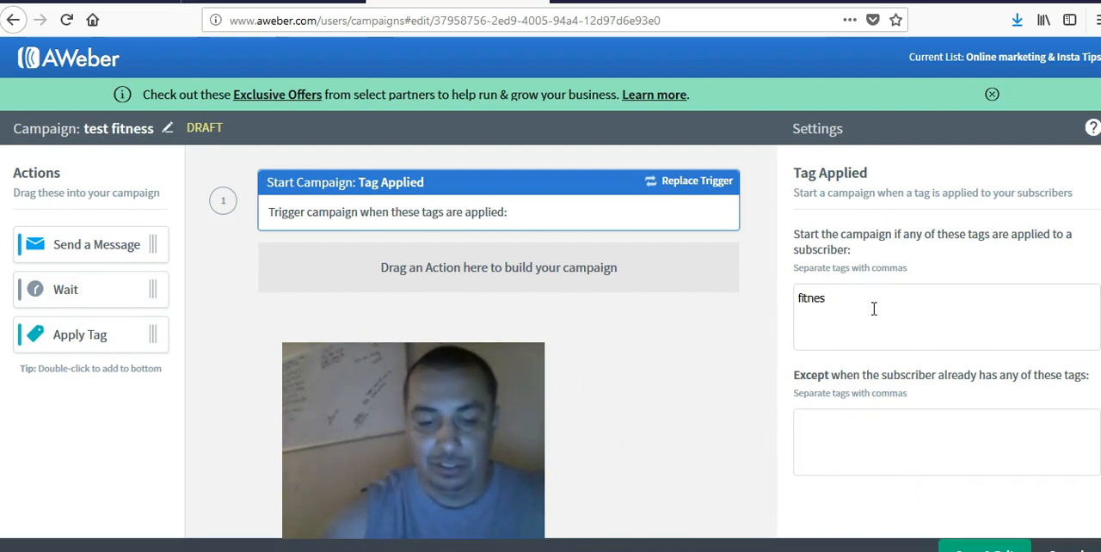
text(s tips)
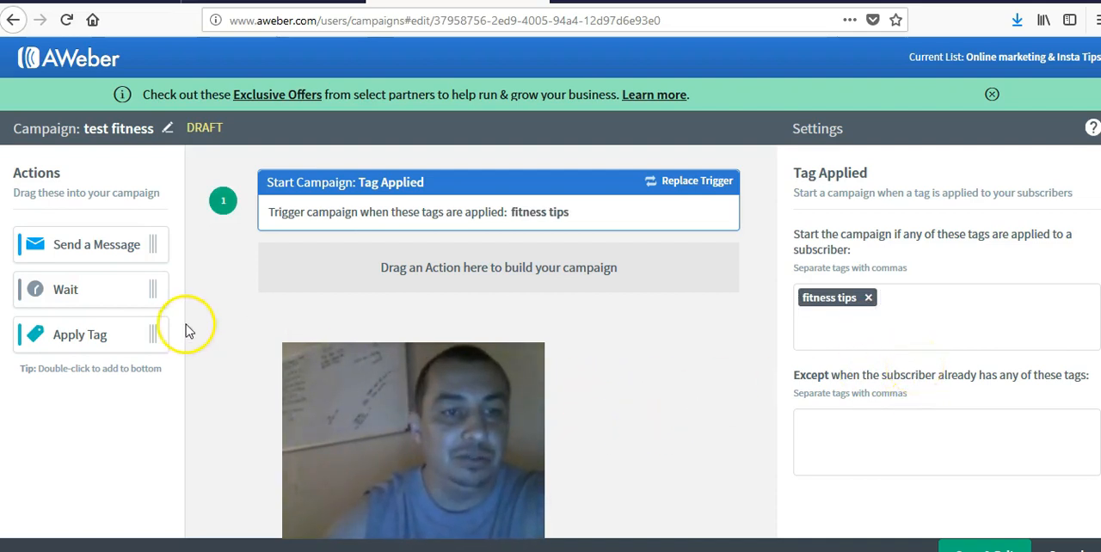
- Add a Send a Message action below the trigger and create its message with the Drag & Drop Email Builder
drag(98, 245, 422, 257)
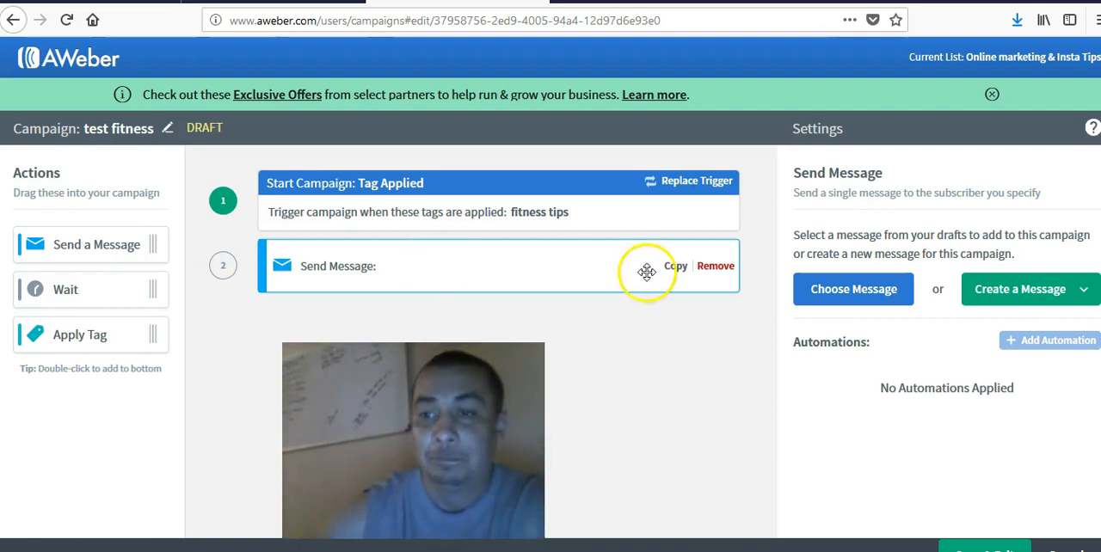
click(1029, 290)
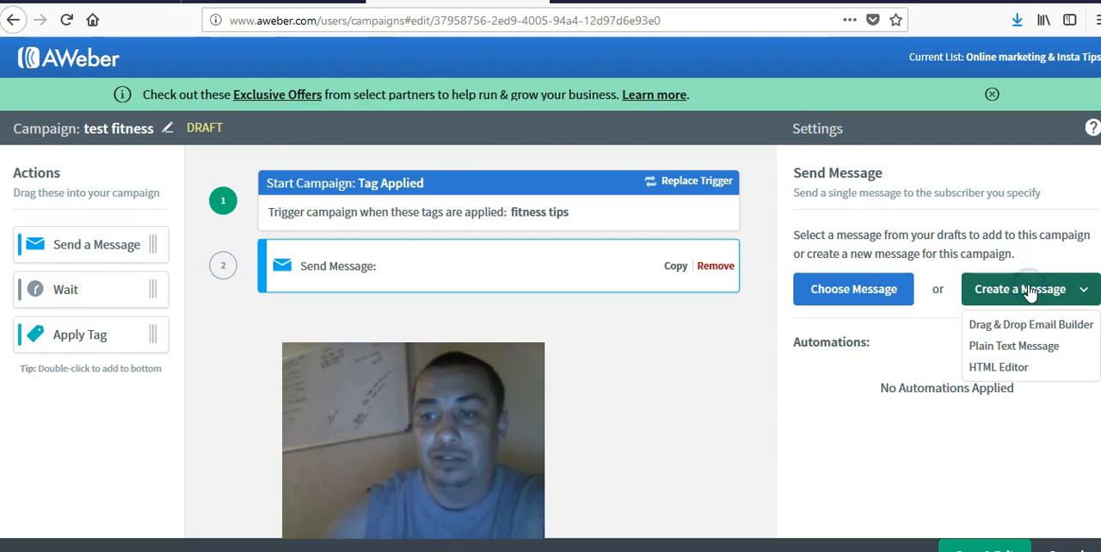
click(1014, 324)
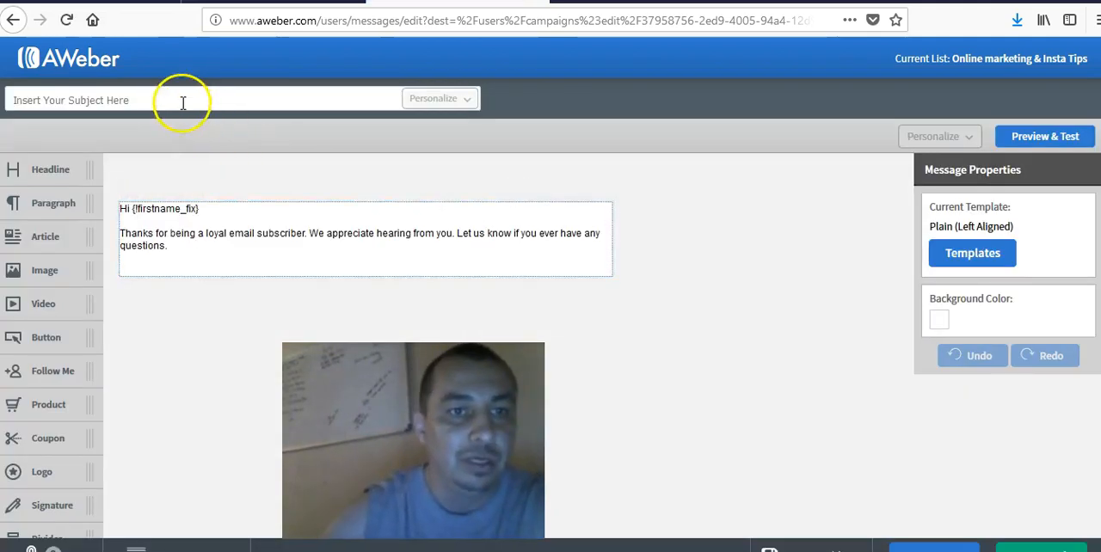
- Enter "Welome Mesage" as the message subject and save the message back into the campaign
click(182, 102)
text(W)
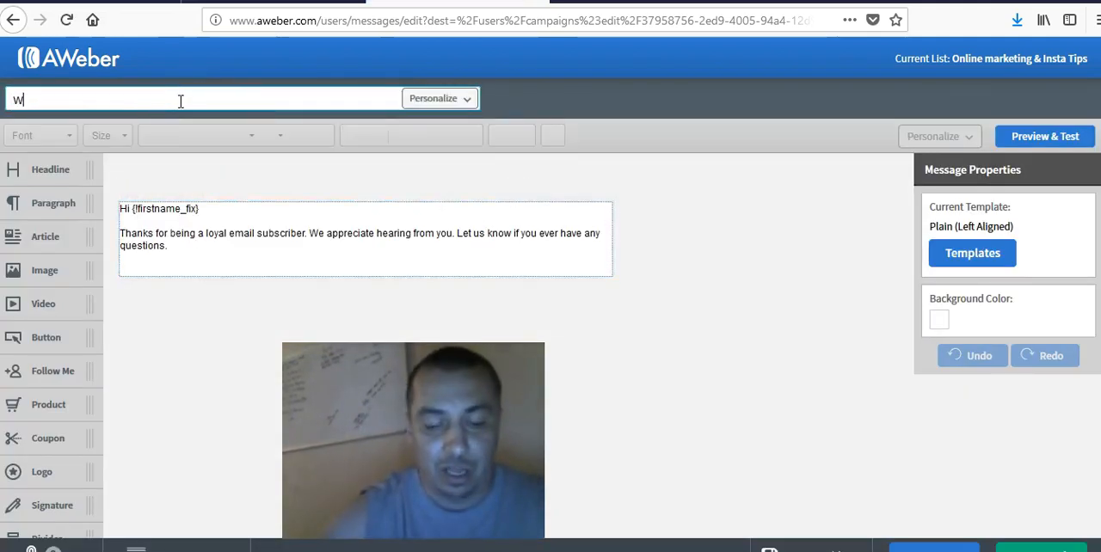
text(elomce)
key(BackSpace)
key(BackSpace)
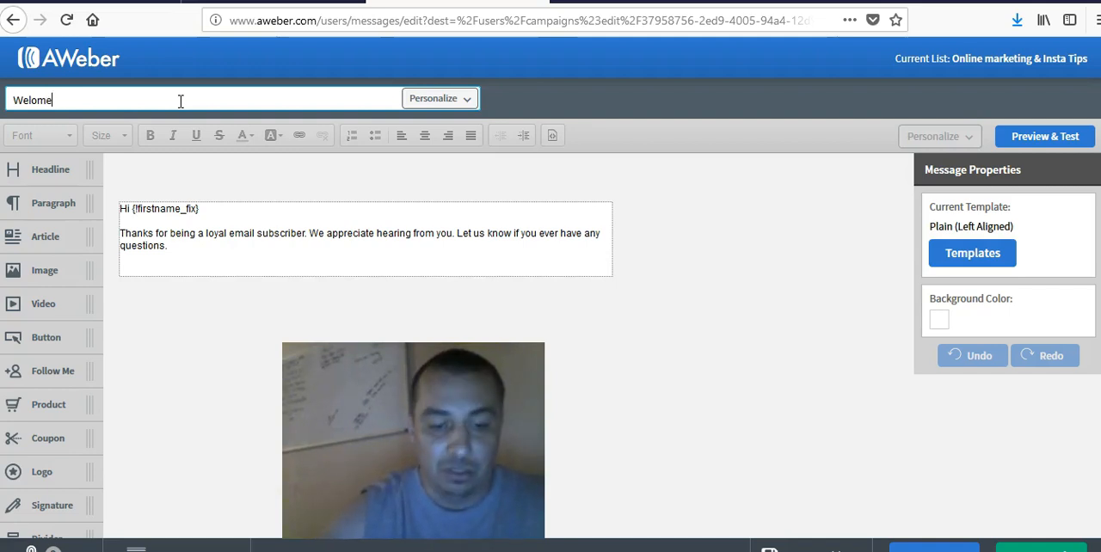
text(e essag)
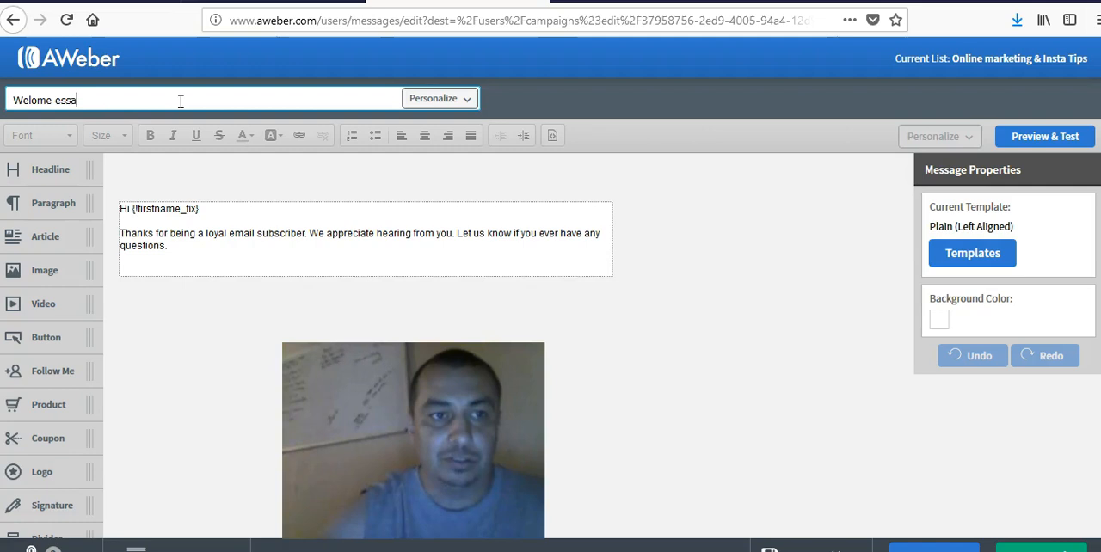
key(BackSpace)
key(BackSpace)
key(BackSpace)
key(BackSpace)
key(BackSpace)
text(M)
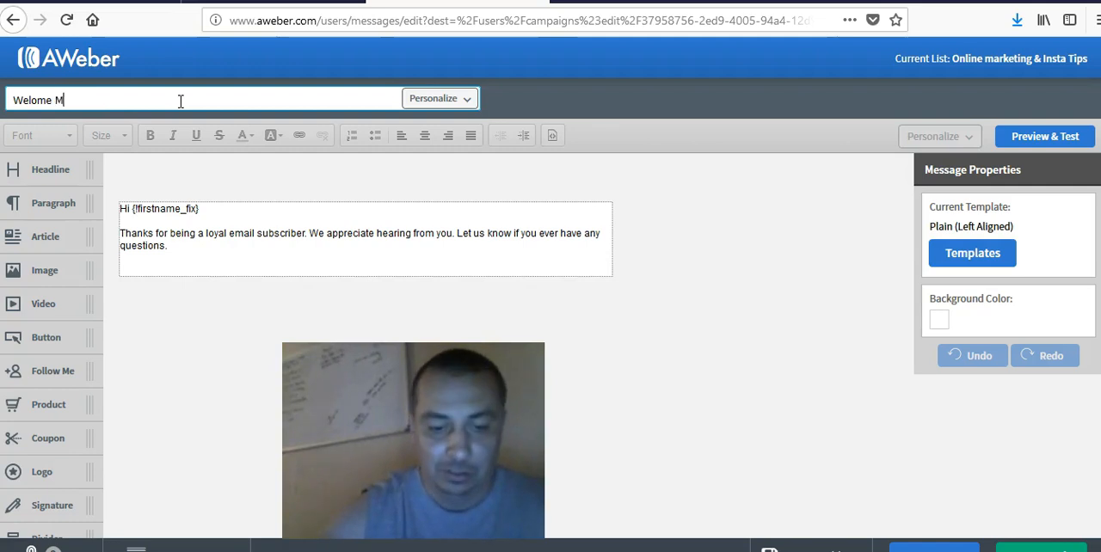
text(esage)
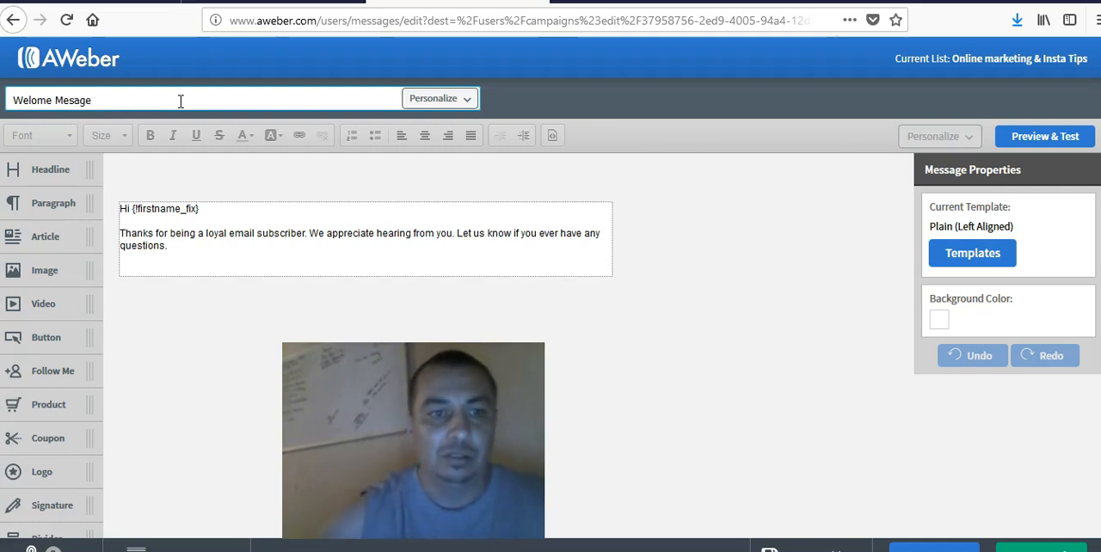
click(239, 266)
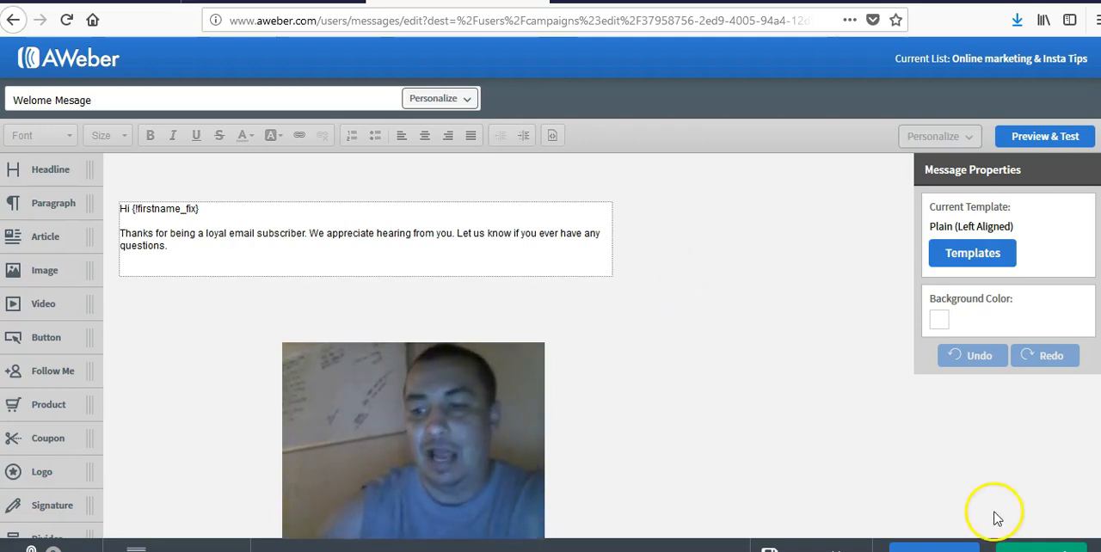
click(1040, 547)
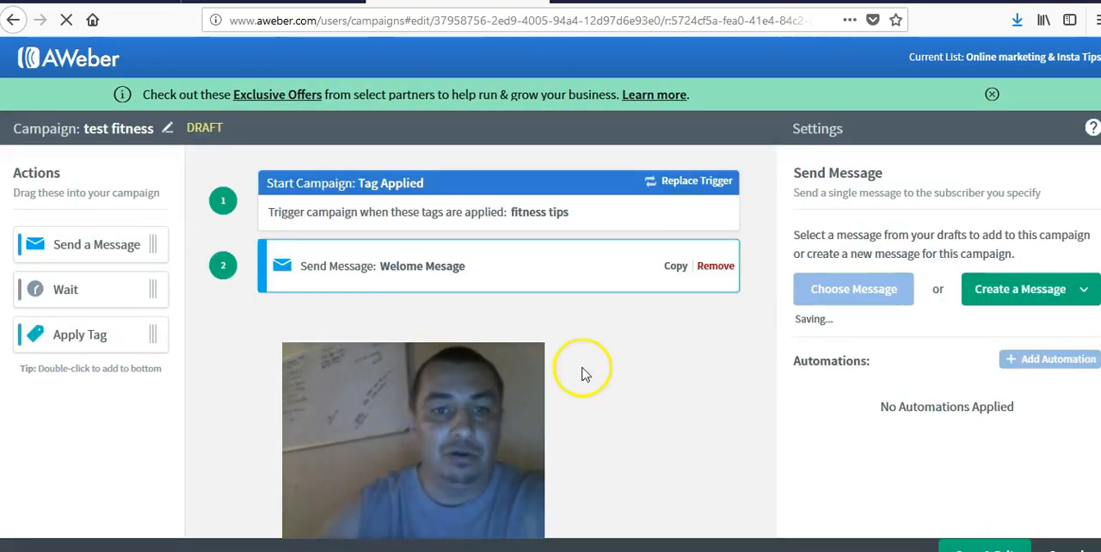
- Add a 1-day wait after the message action, and save and exit the campaign
drag(90, 290, 441, 316)
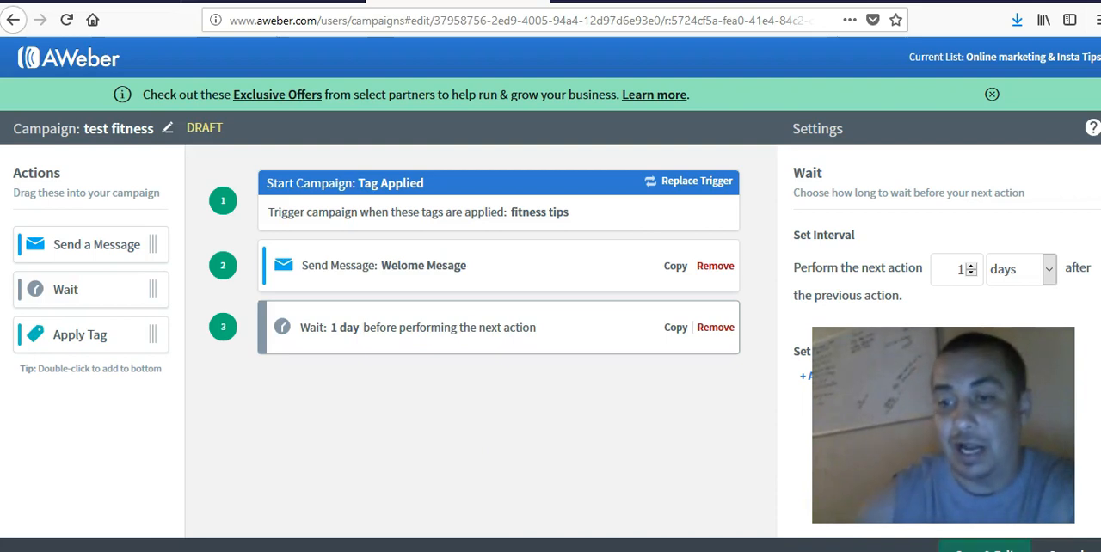
click(984, 548)
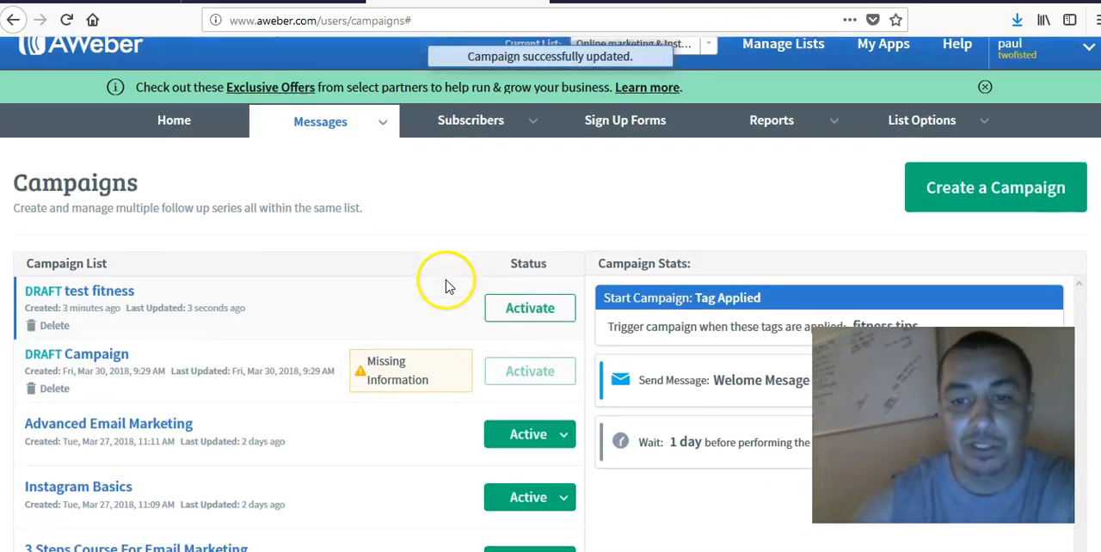
- Examine the Advanced Email Marketing campaign's trigger, message, wait, and open and click statistics
scroll(607, 300, down, 5)
click(349, 189)
scroll(748, 293, up, 3)
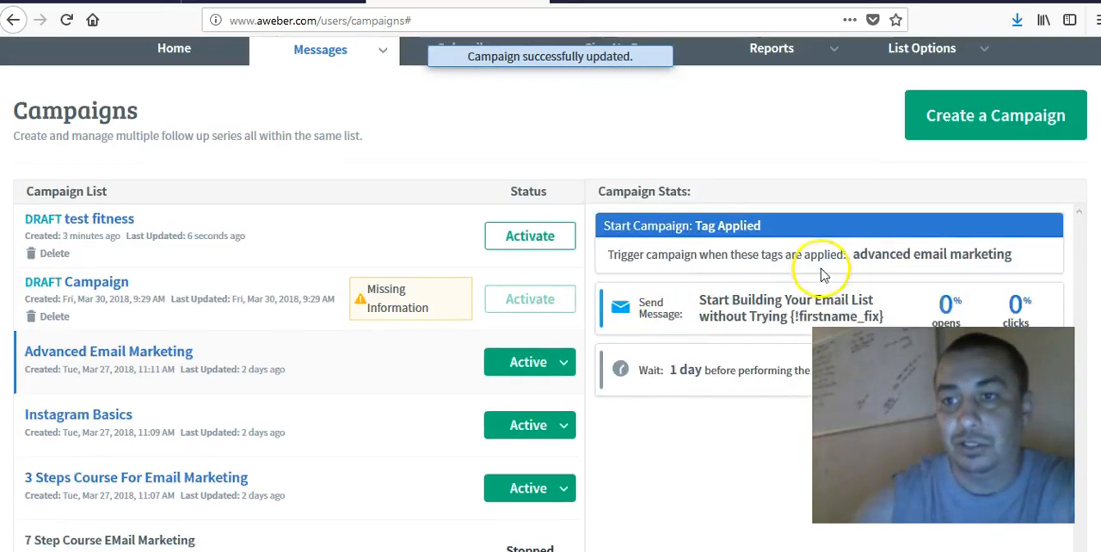
scroll(773, 215, down, 3)
scroll(989, 197, up, 2)
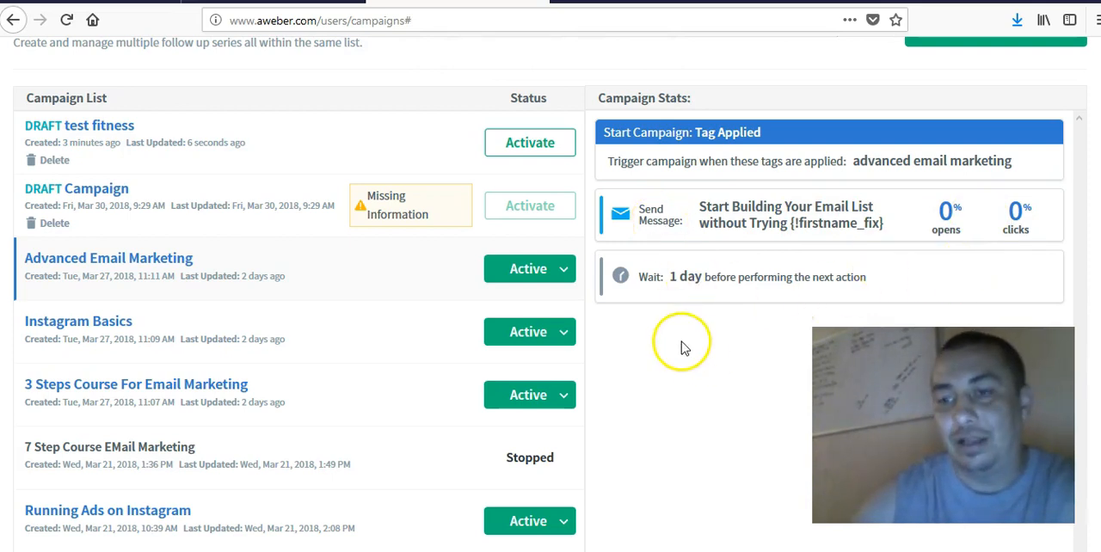
scroll(683, 346, up, 2)
click(371, 149)
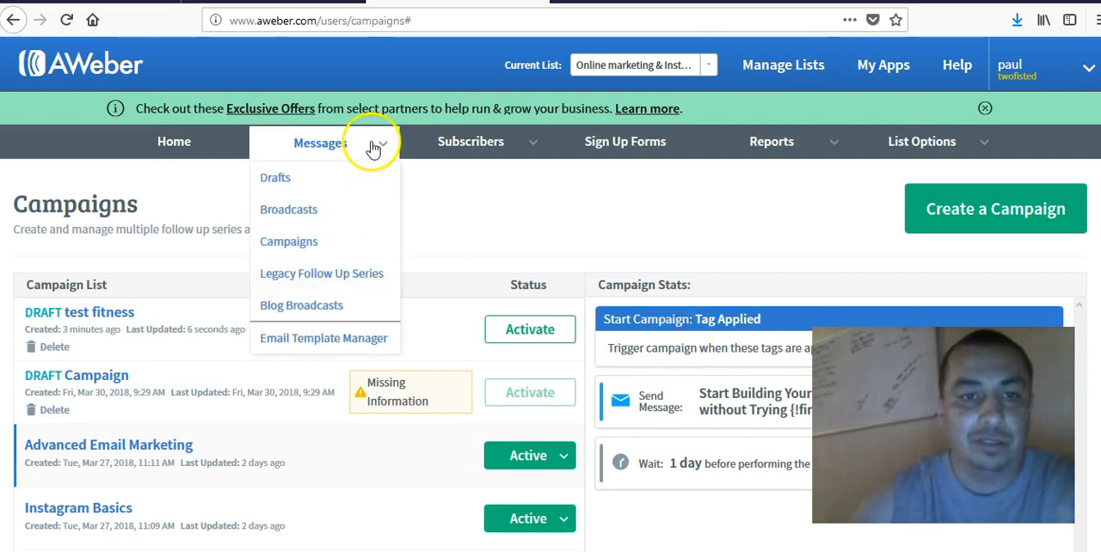
scroll(737, 208, down, 3)
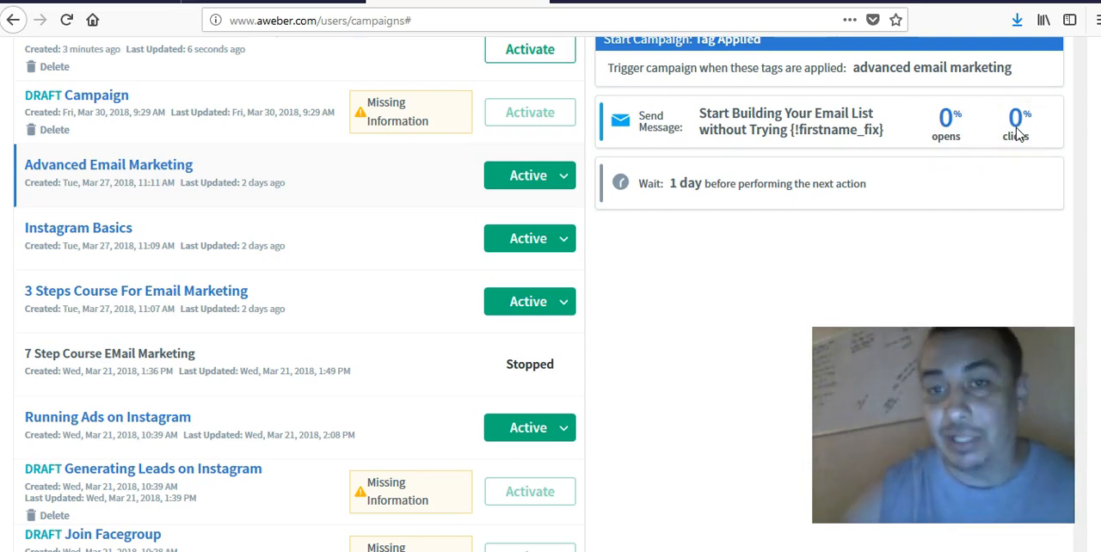
scroll(1037, 258, up, 3)
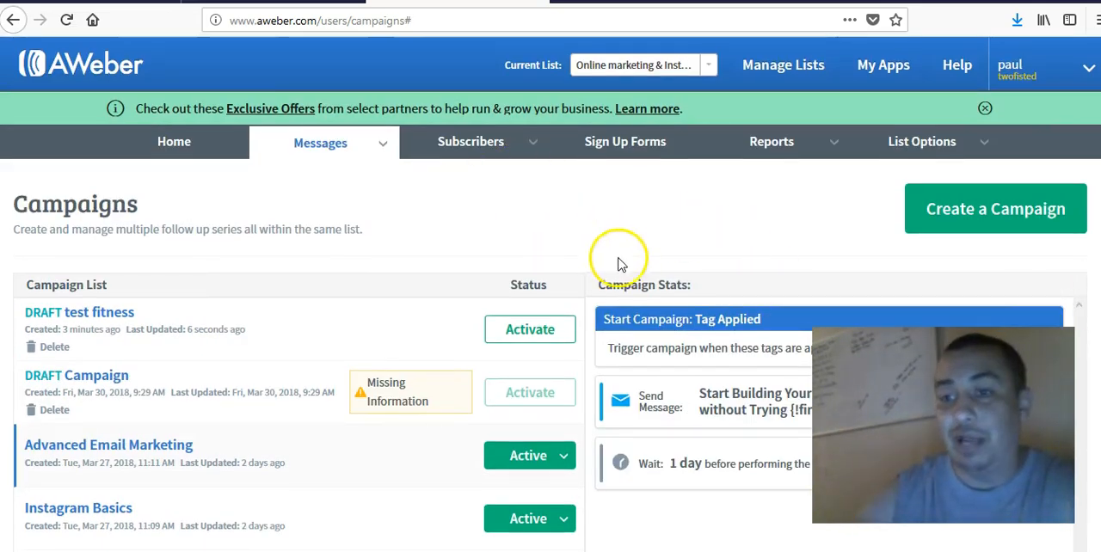
scroll(582, 186, down, 4)
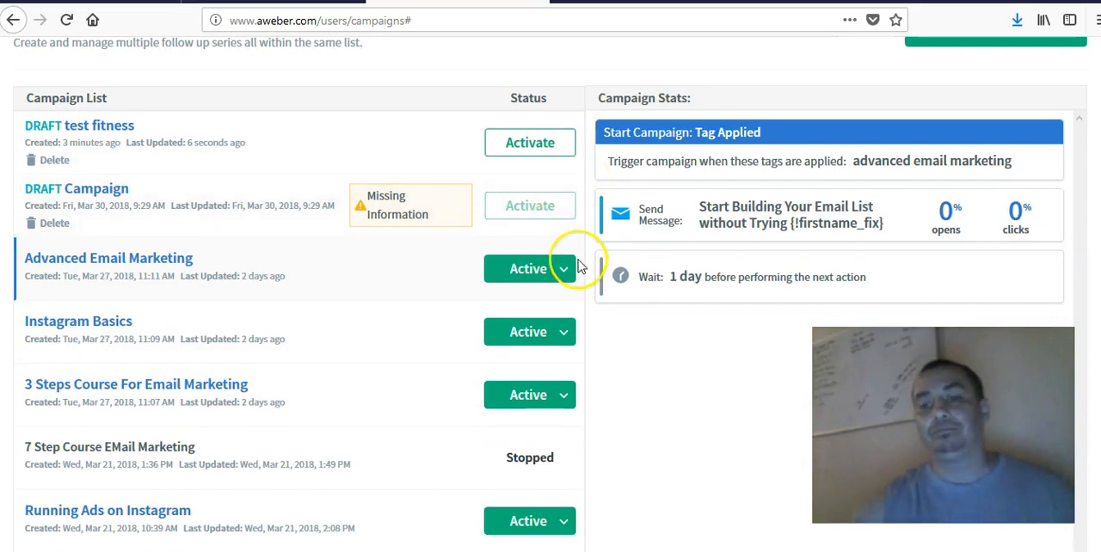
scroll(576, 265, up, 4)
scroll(579, 265, down, 4)
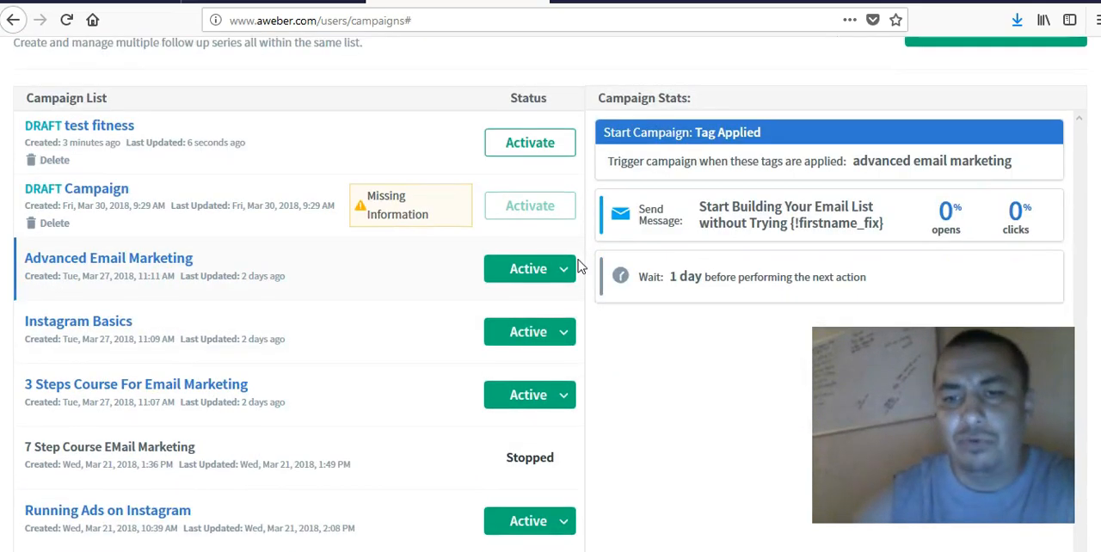
scroll(601, 292, down, 2)
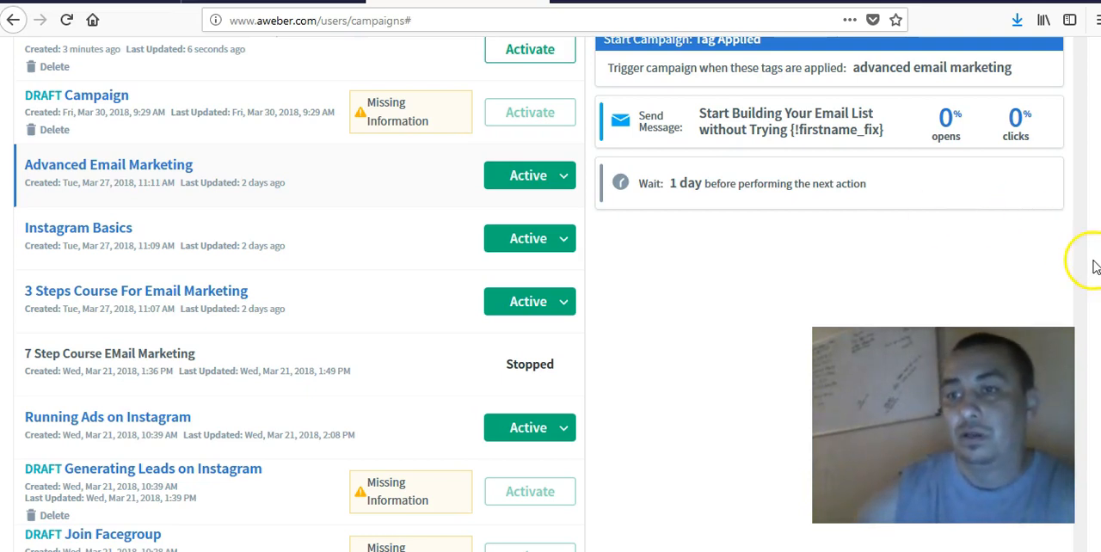
scroll(1093, 267, up, 5)
scroll(1094, 266, down, 1)
scroll(946, 266, down, 3)
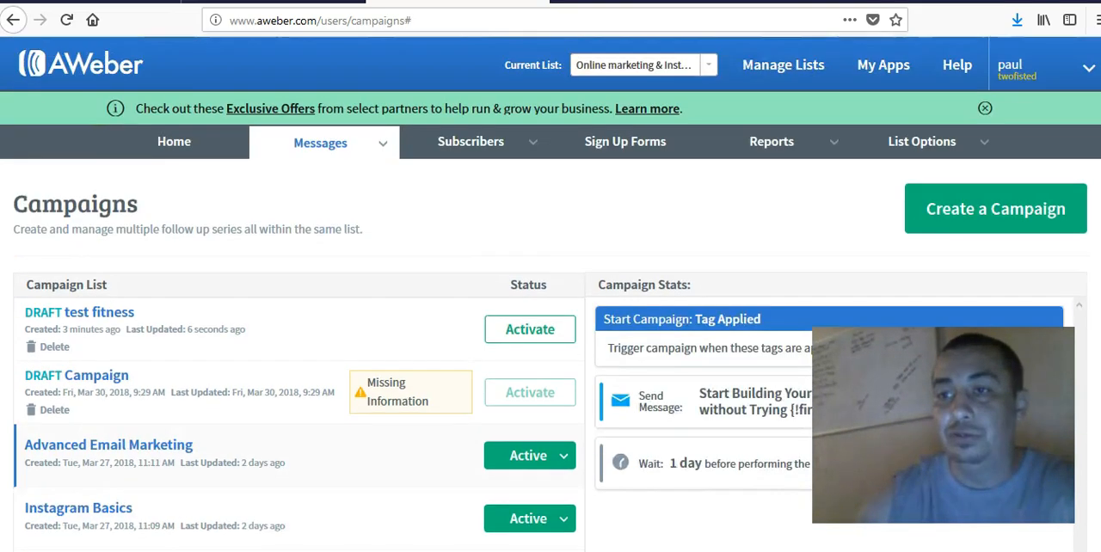
scroll(550, 293, down, 5)
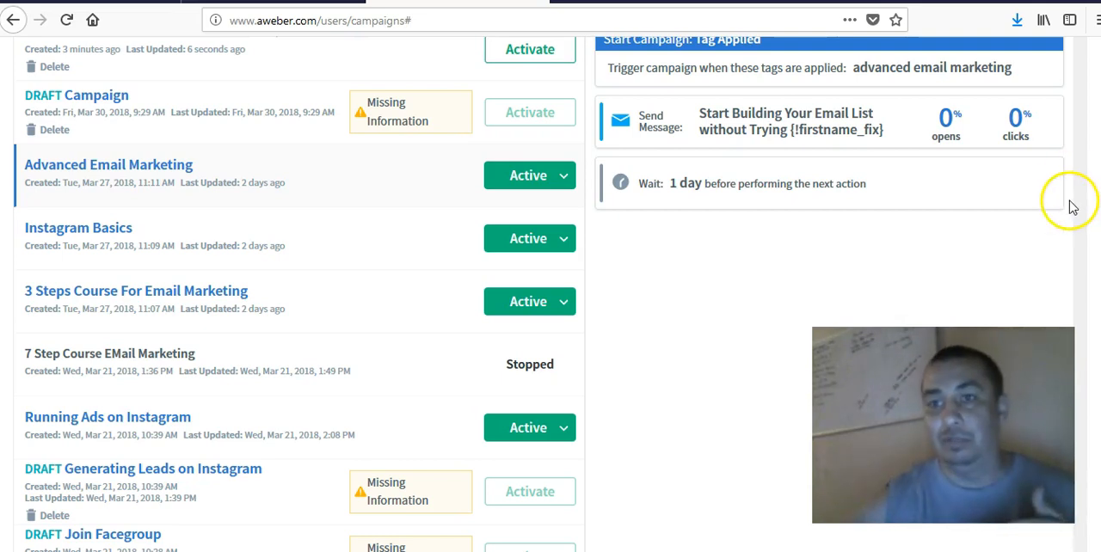
scroll(1071, 197, up, 5)
scroll(744, 267, down, 3)
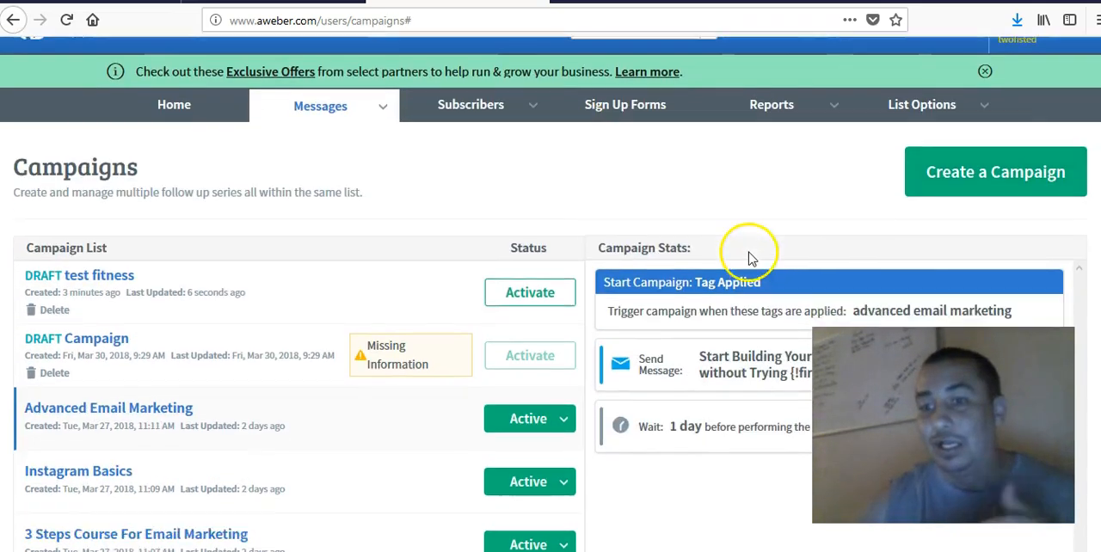